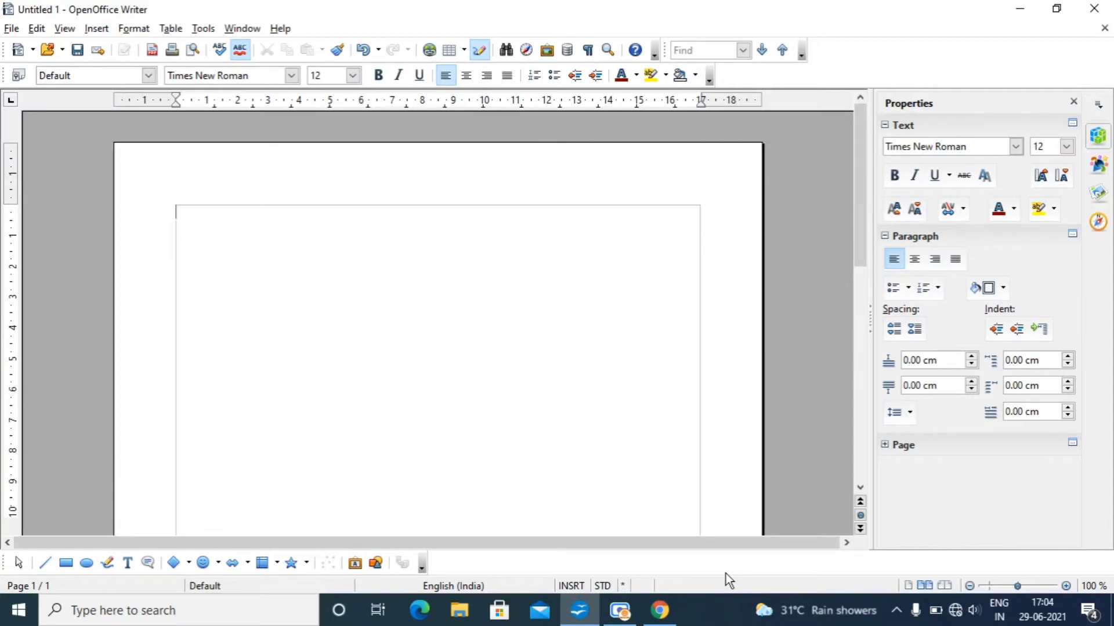
# Step: Enter the text "THIS IS I.T." on the first line of the blank document
pyautogui.write('THI')
pyautogui.write('S IS ')
pyautogui.write('I->T')
pyautogui.write('>')
pyautogui.press('BackSpace')
pyautogui.press('BackSpace')
pyautogui.press('BackSpace')
pyautogui.write('.T.')
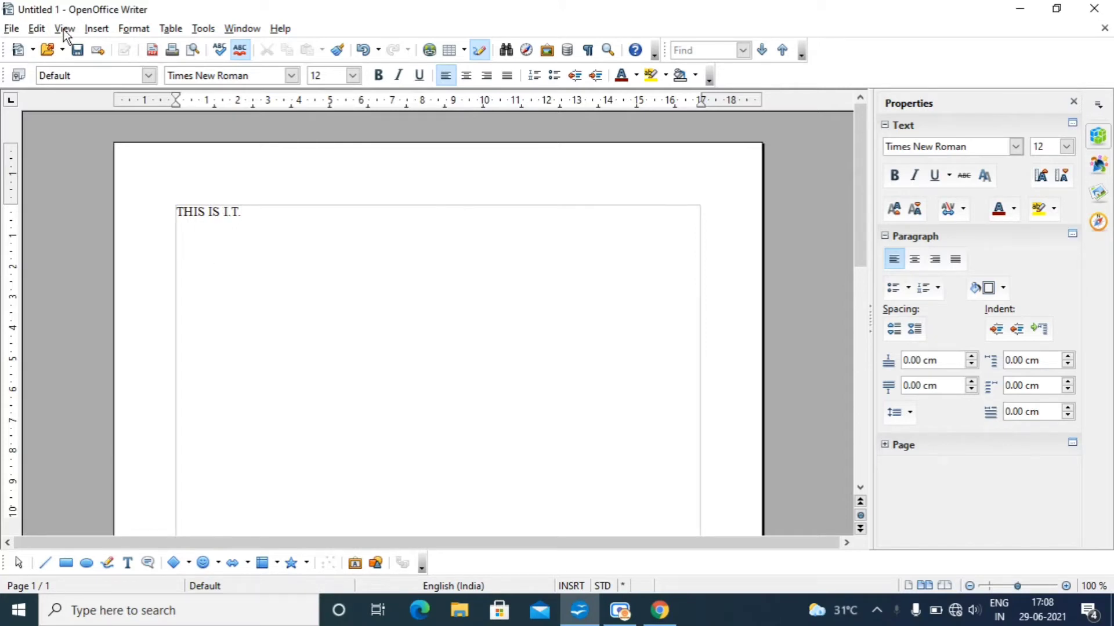
# Step: Start a new paragraph style based on Default and name it demostyle
pyautogui.click(134, 28)
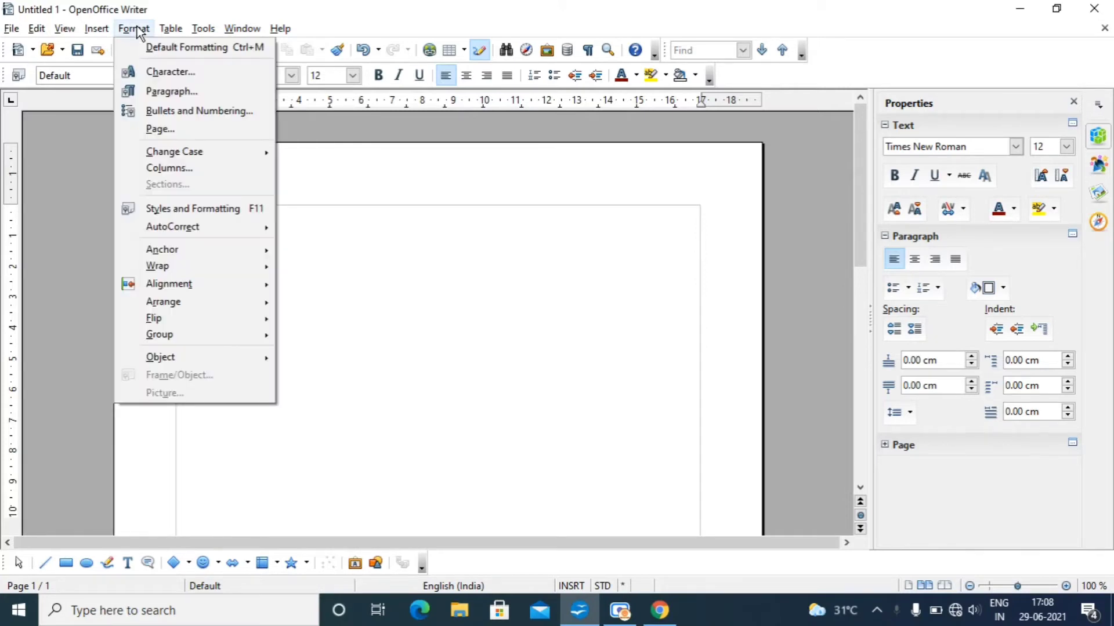
pyautogui.click(182, 210)
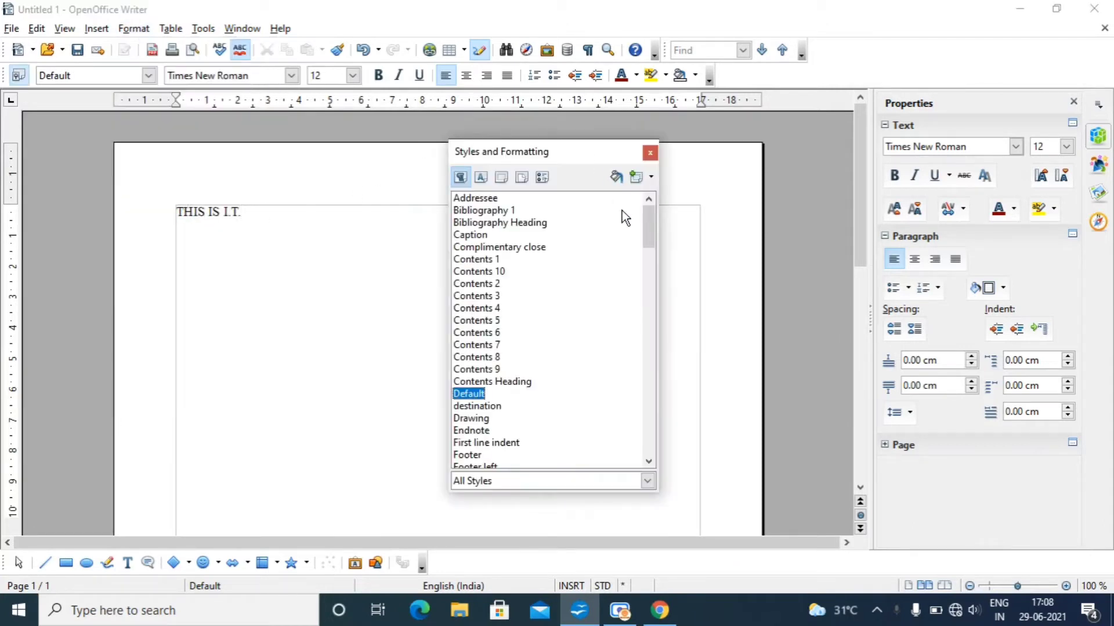
pyautogui.rightClick(471, 396)
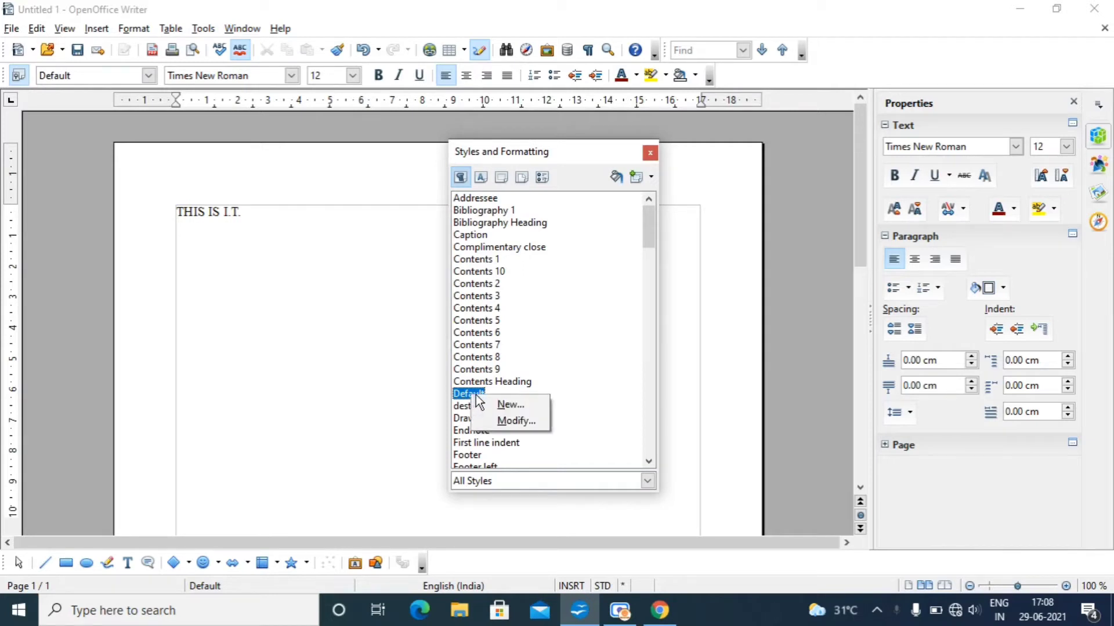
pyautogui.click(507, 403)
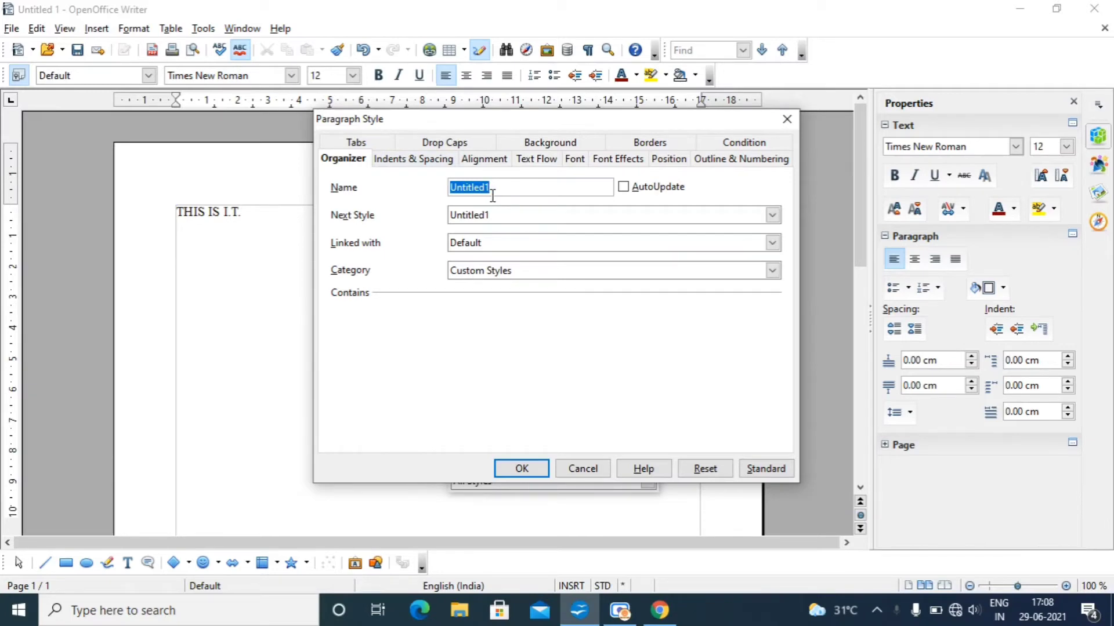
pyautogui.press('BackSpace')
pyautogui.write('demostyle')
# Step: Enable AutoUpdate for demostyle and set its linked style to None
pyautogui.click(624, 186)
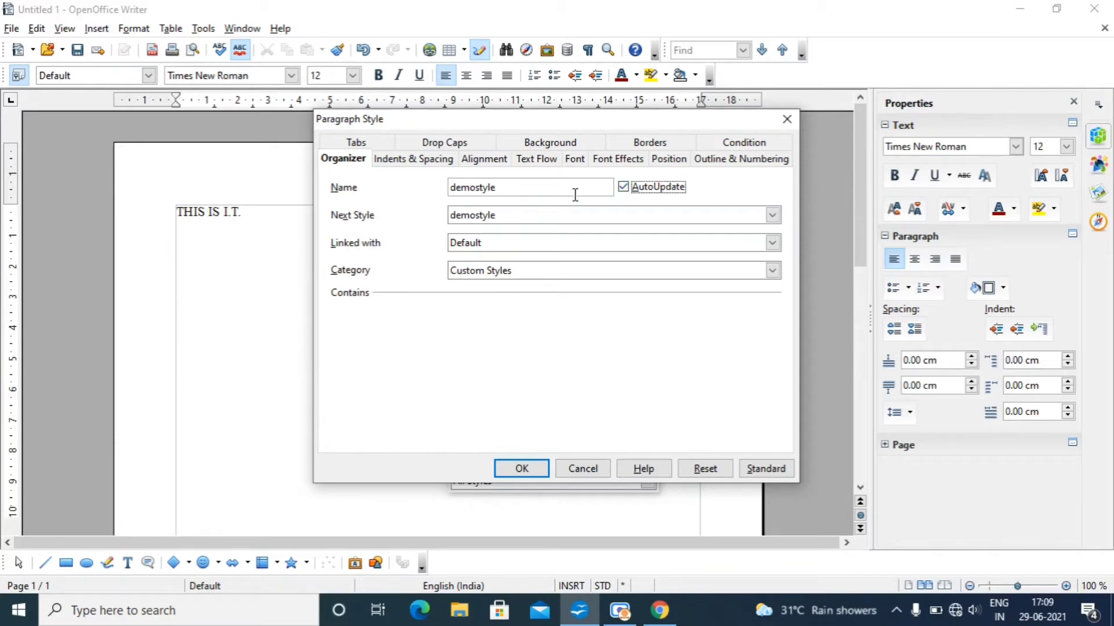
pyautogui.click(485, 243)
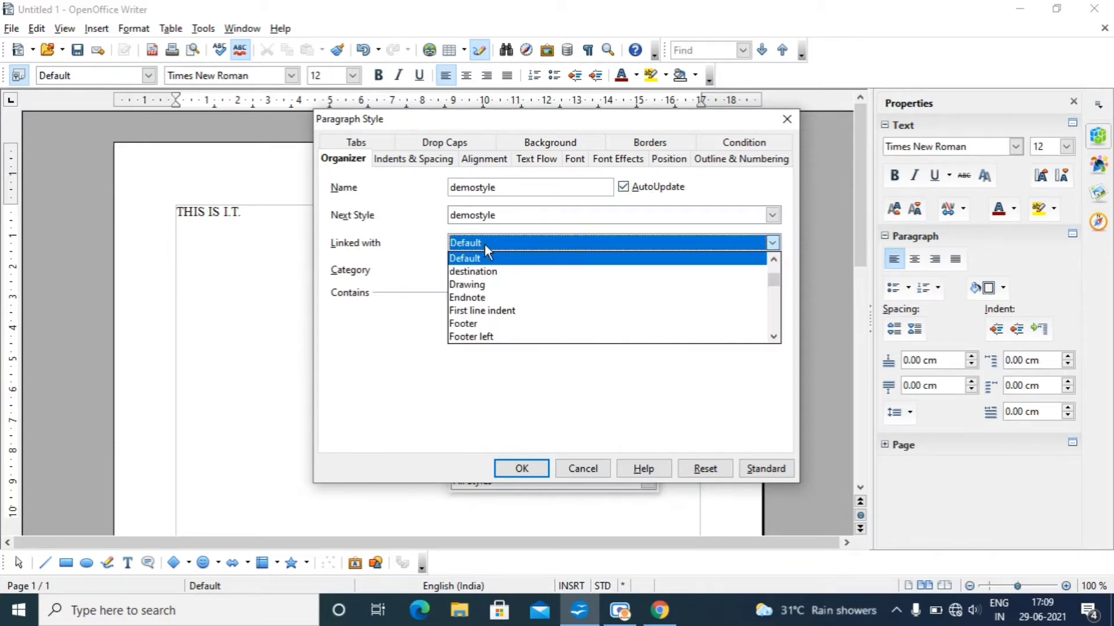
pyautogui.scroll(5, 479, 278)
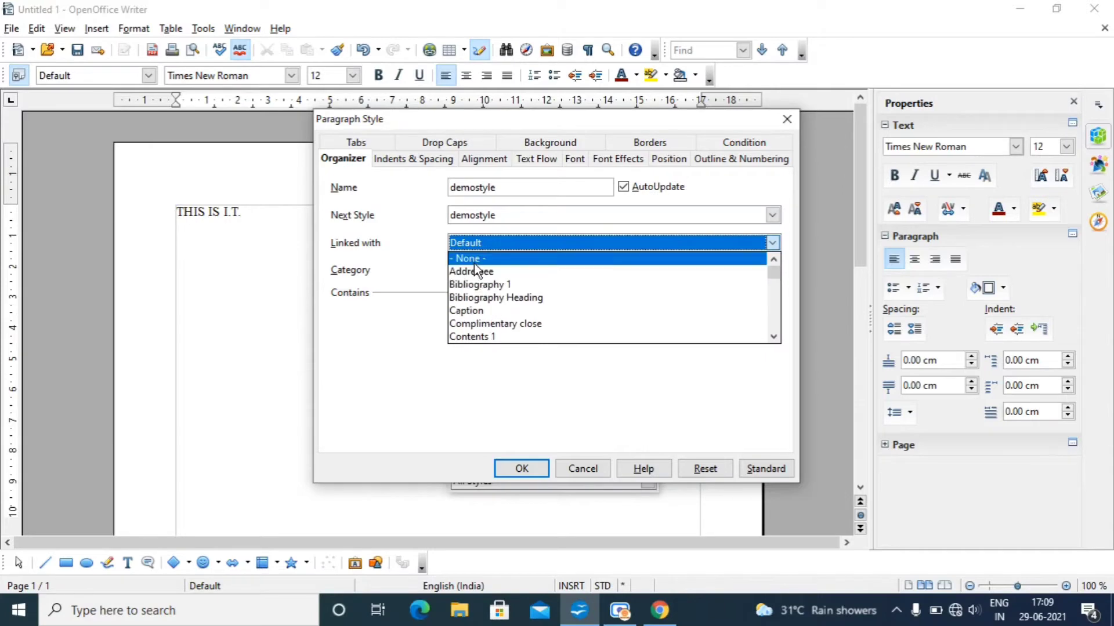
pyautogui.click(475, 262)
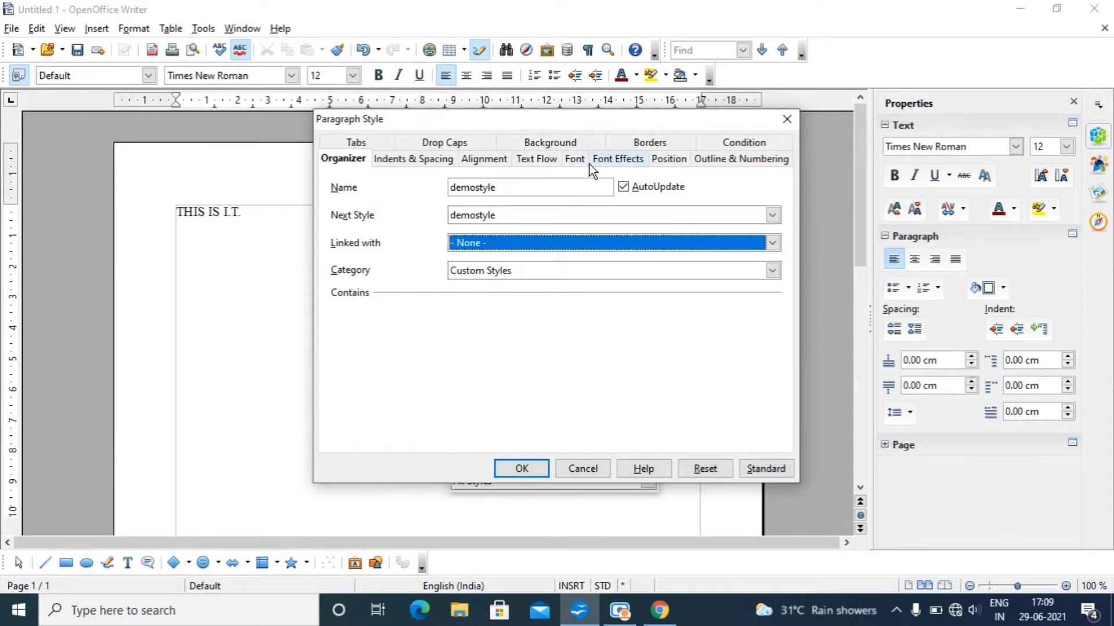
# Step: Give demostyle a Sky blue 1 paragraph background and a shadow cast to the bottom right
pyautogui.click(559, 146)
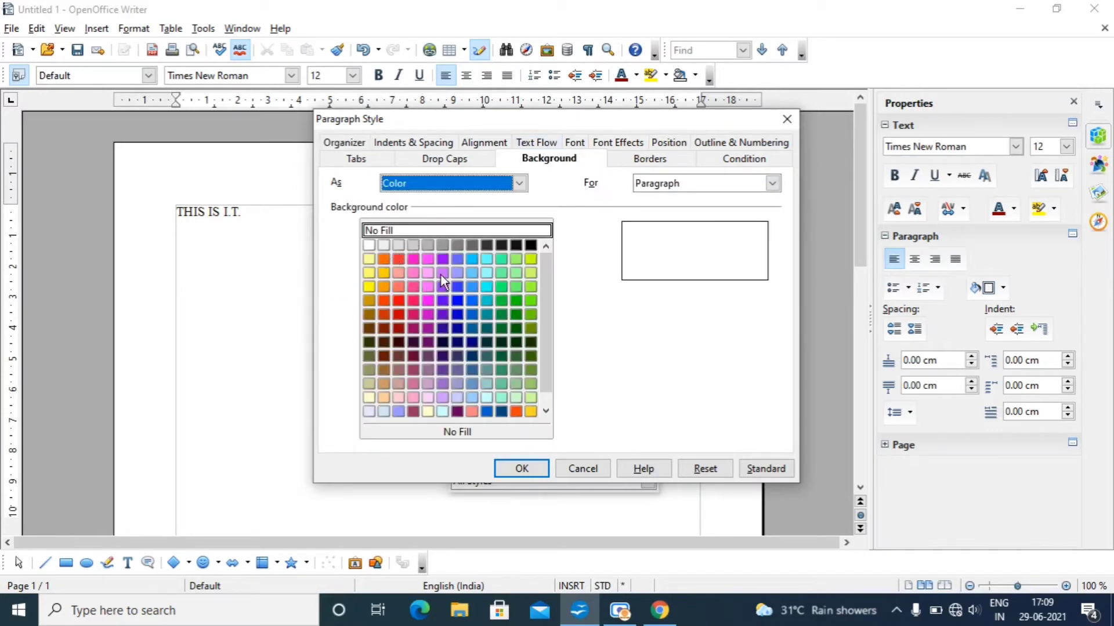
pyautogui.click(475, 273)
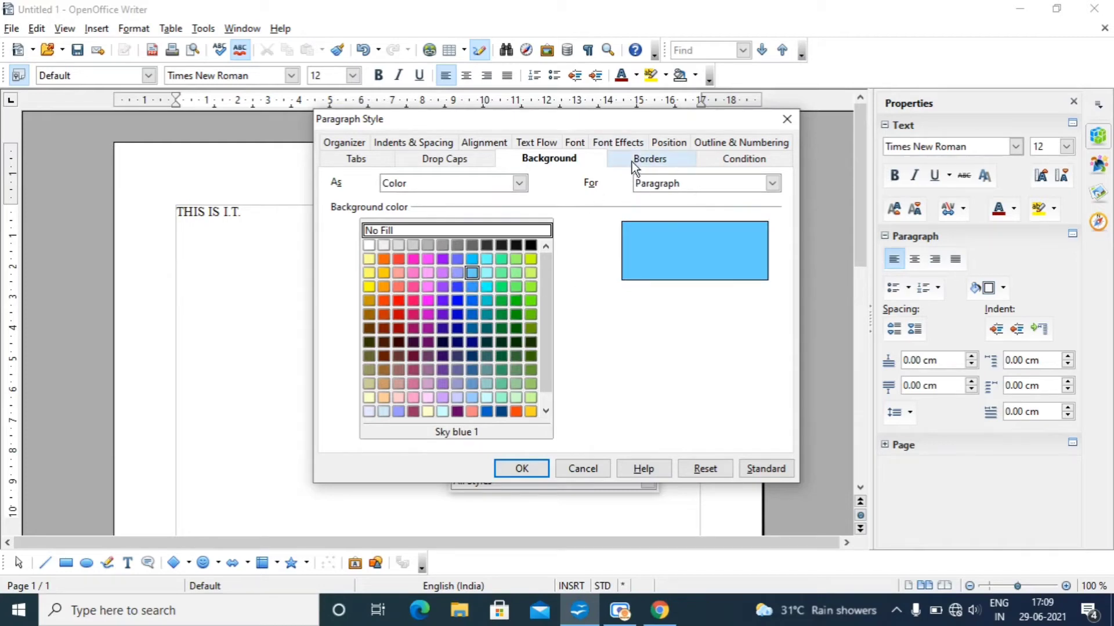
pyautogui.click(650, 161)
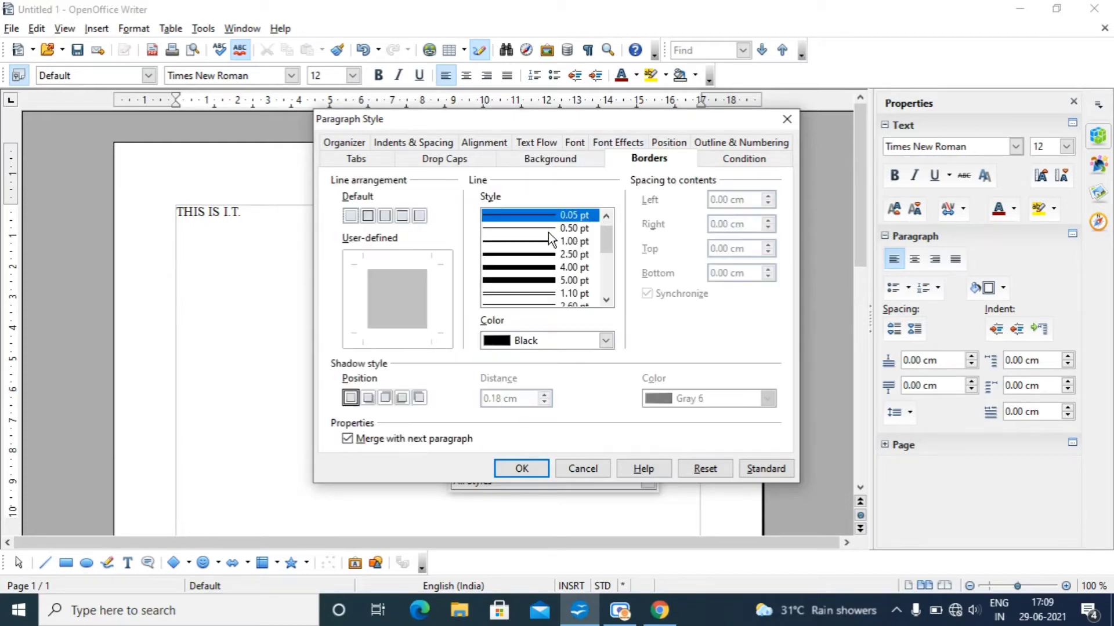
pyautogui.click(367, 398)
# Step: Choose the 3.55 pt border line style for demostyle and set the line color to Pink
pyautogui.scroll(-2, 572, 300)
pyautogui.click(551, 268)
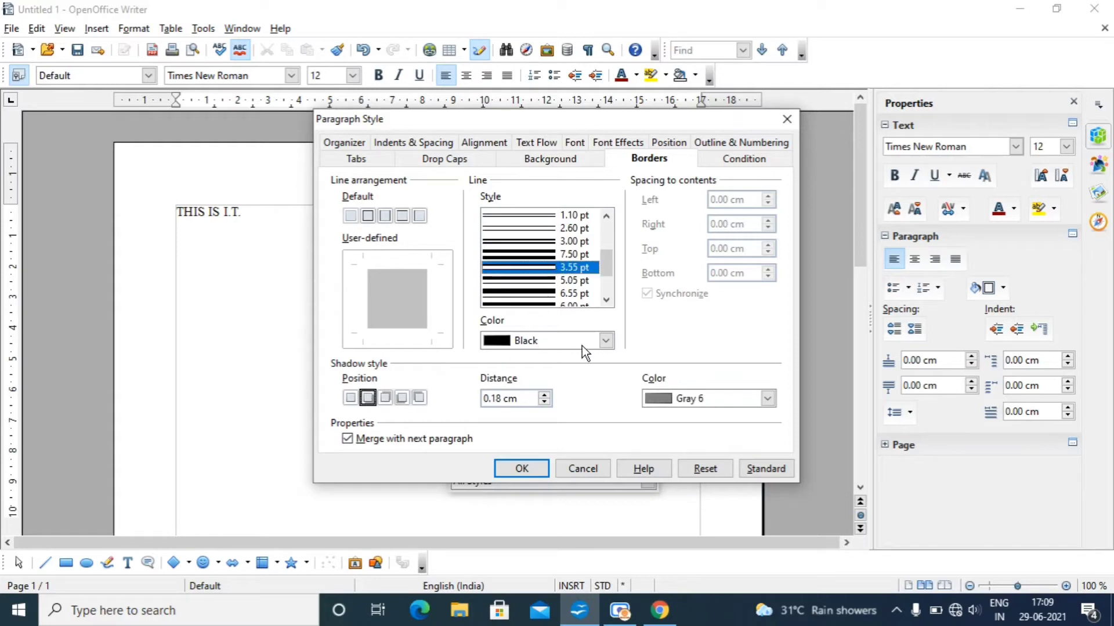
pyautogui.click(606, 340)
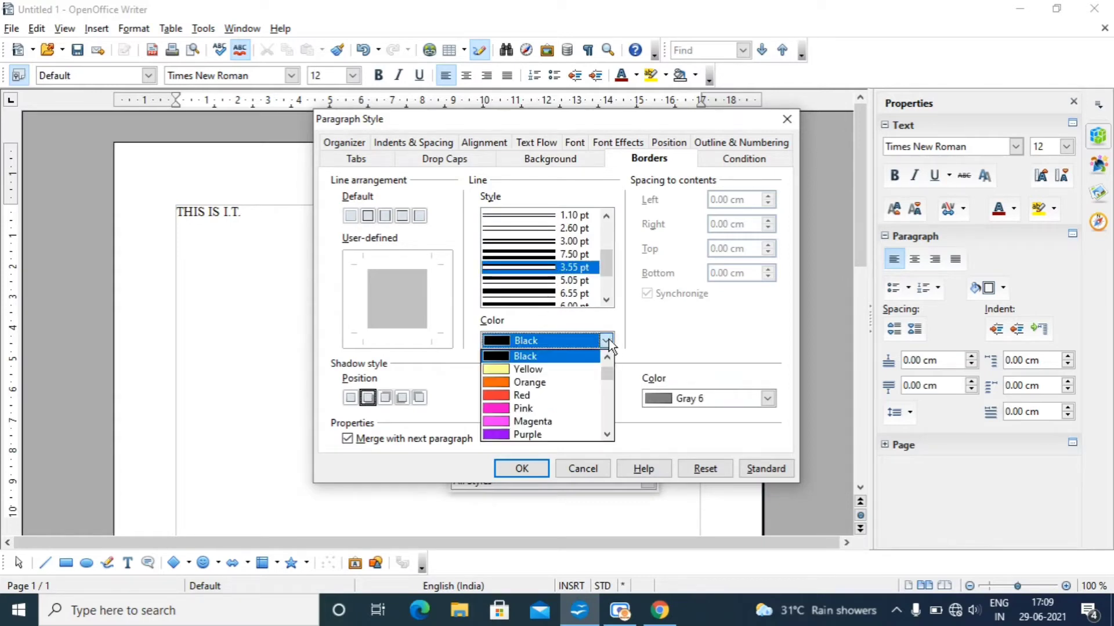
pyautogui.click(524, 410)
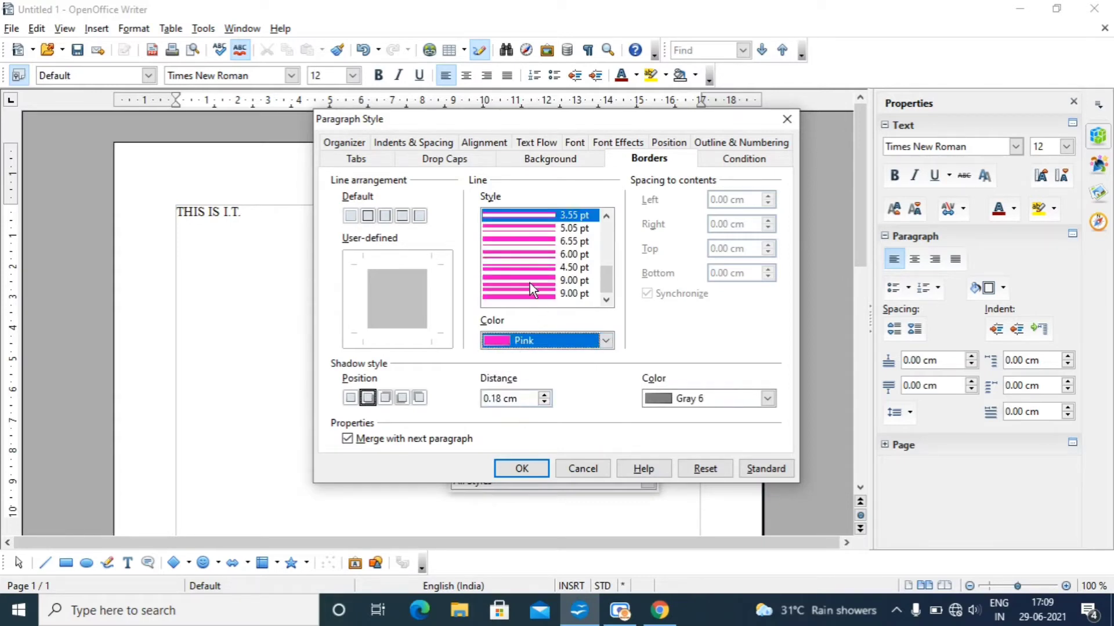
# Step: Enable the Shadow and Blinking font effects for demostyle
pyautogui.click(615, 142)
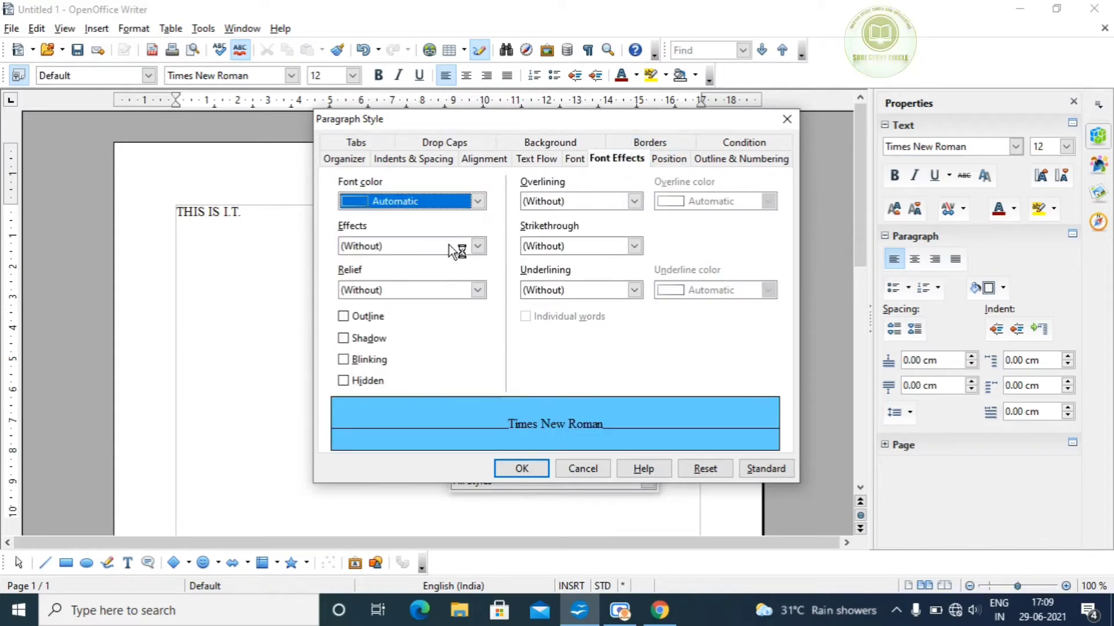
pyautogui.click(474, 245)
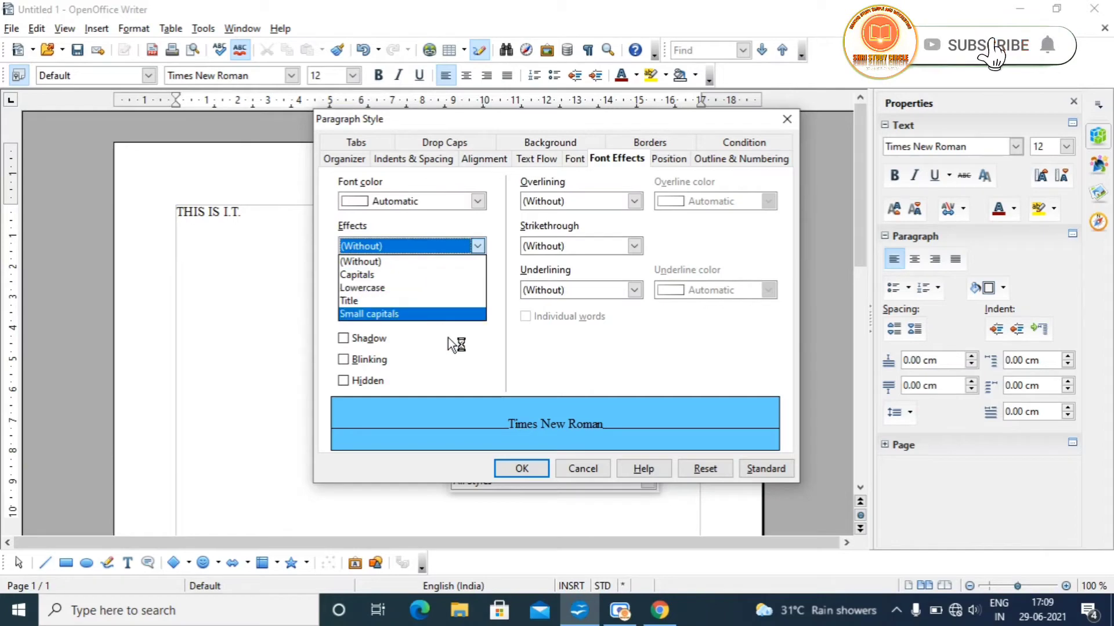
pyautogui.click(499, 361)
pyautogui.click(359, 339)
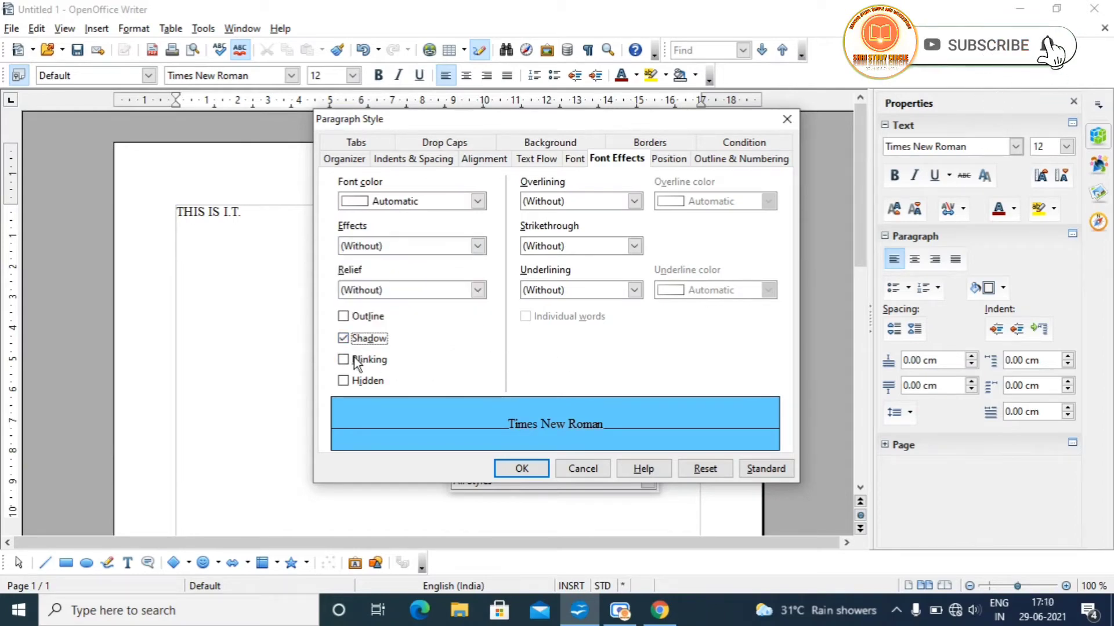
pyautogui.click(344, 360)
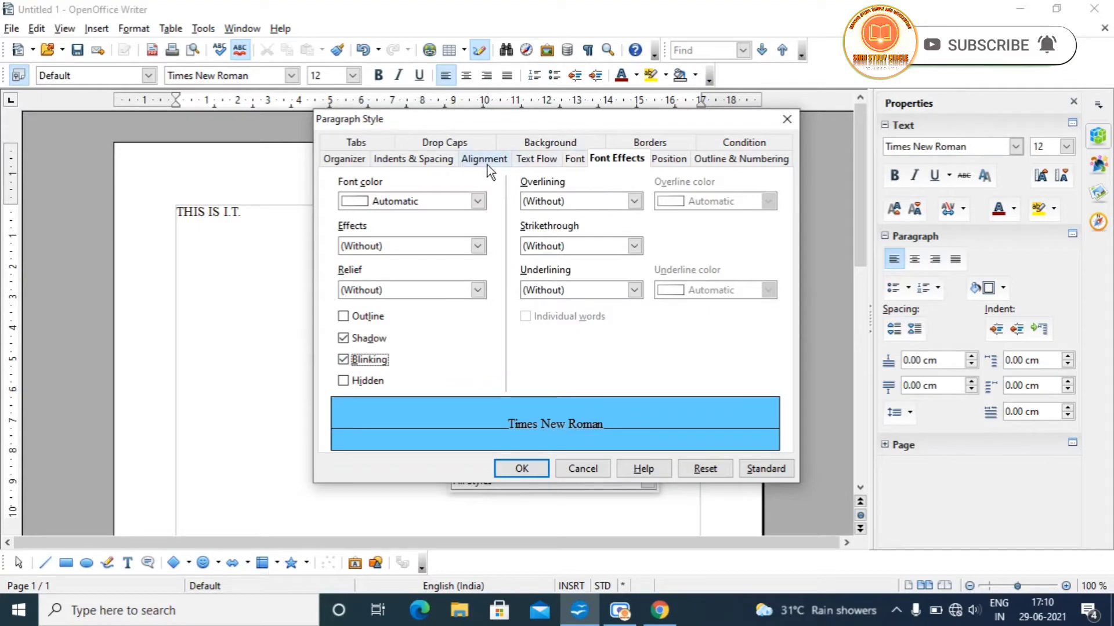
# Step: Set demostyle's font to Verdana, Bold Italic, 13 pt, and save the new style
pyautogui.click(544, 159)
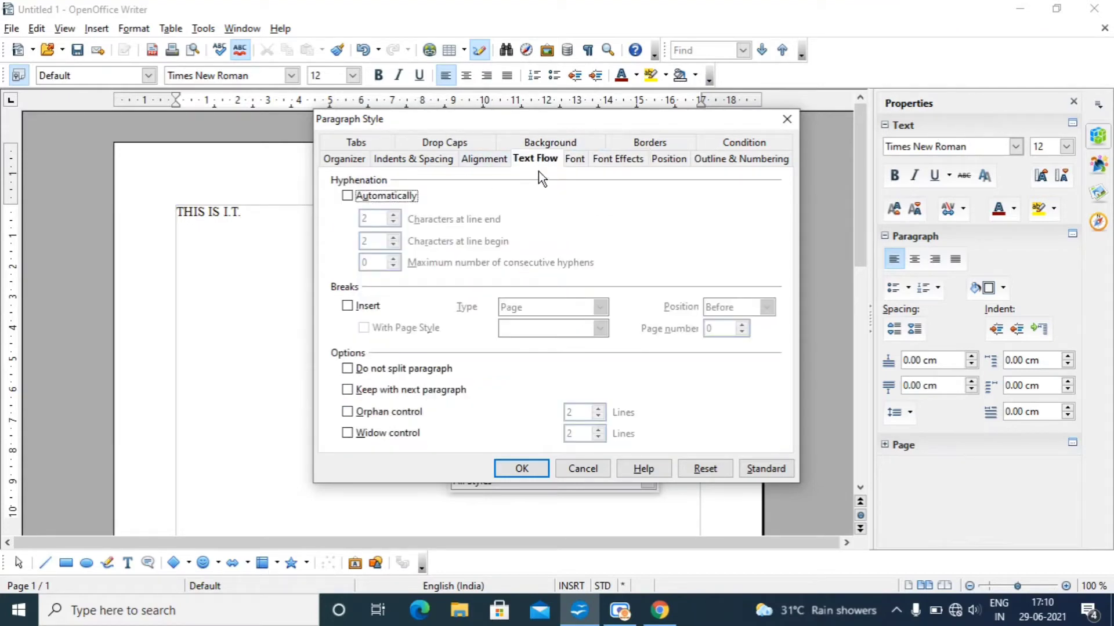
pyautogui.click(574, 159)
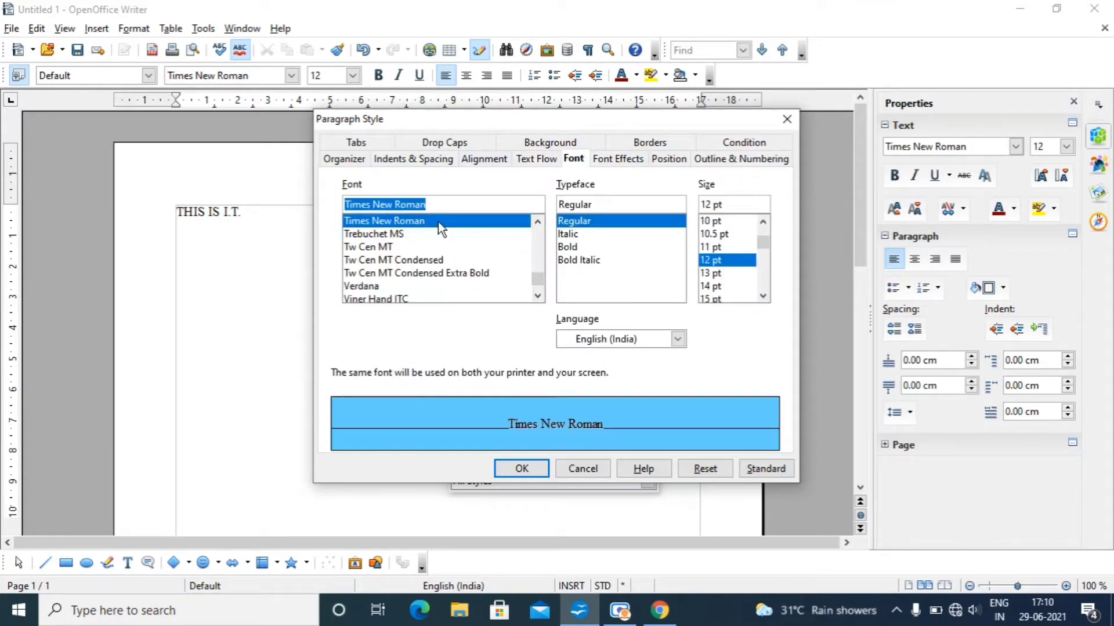
pyautogui.click(399, 249)
pyautogui.click(375, 273)
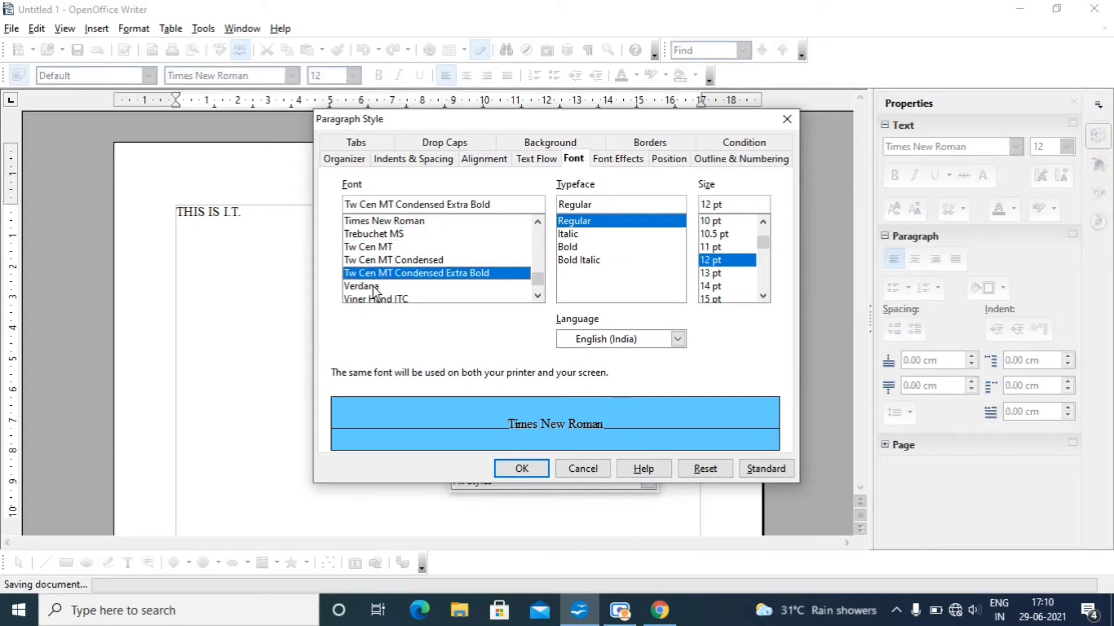
pyautogui.click(372, 286)
pyautogui.click(574, 247)
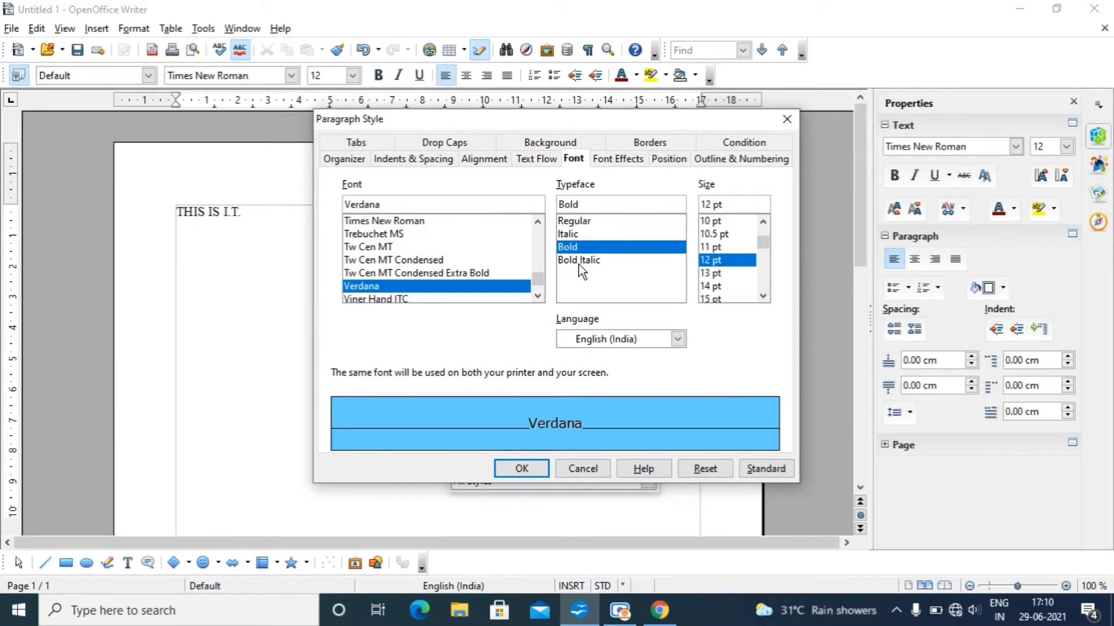
pyautogui.click(579, 261)
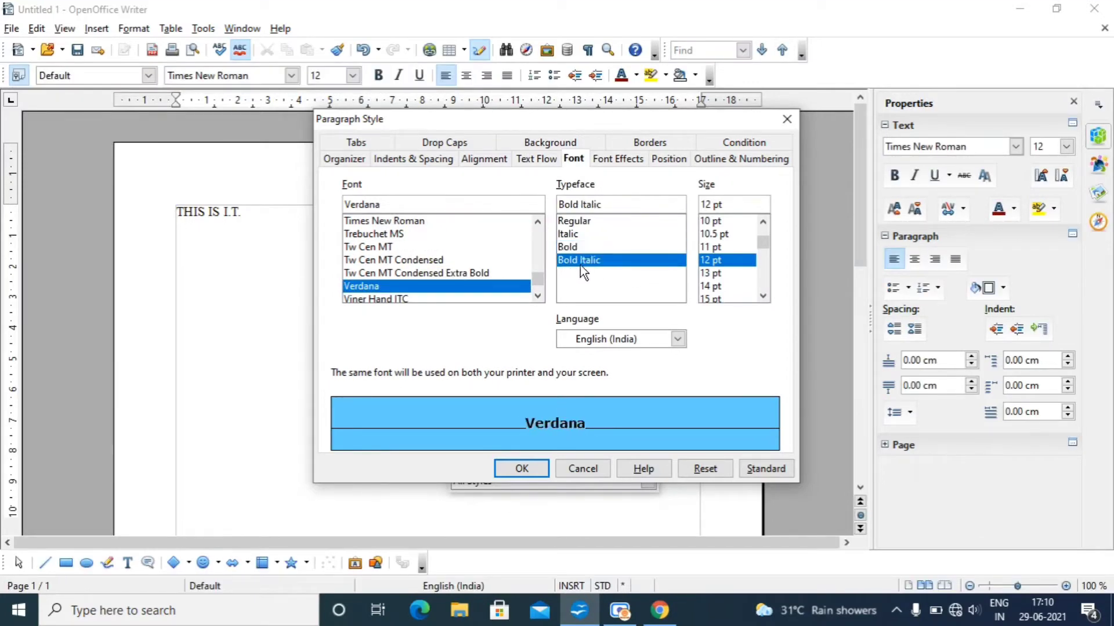
pyautogui.click(720, 273)
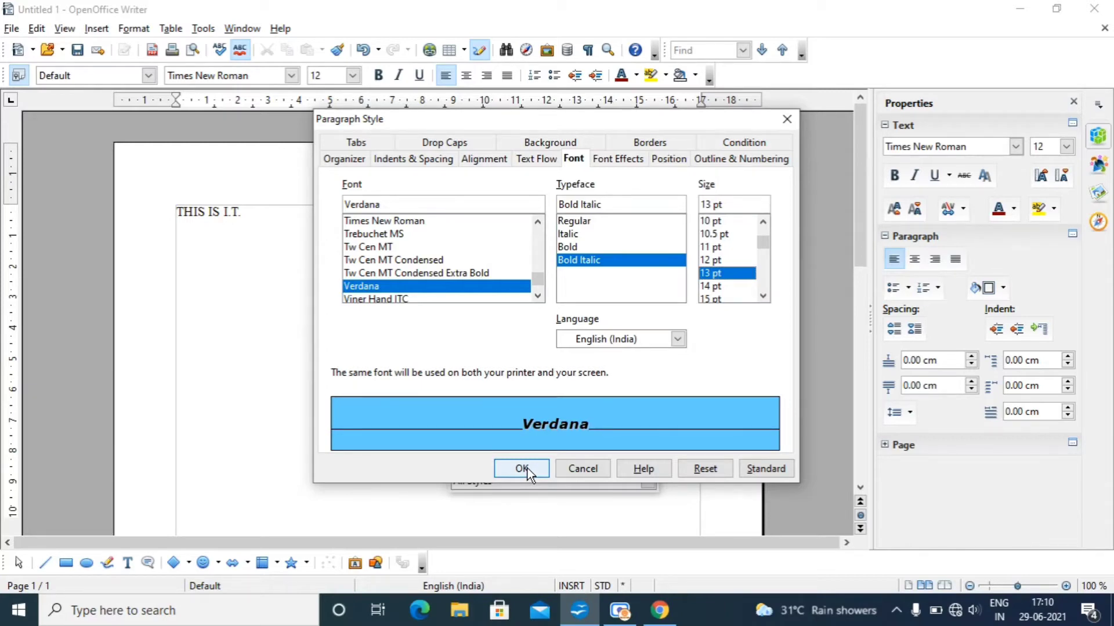
pyautogui.click(522, 469)
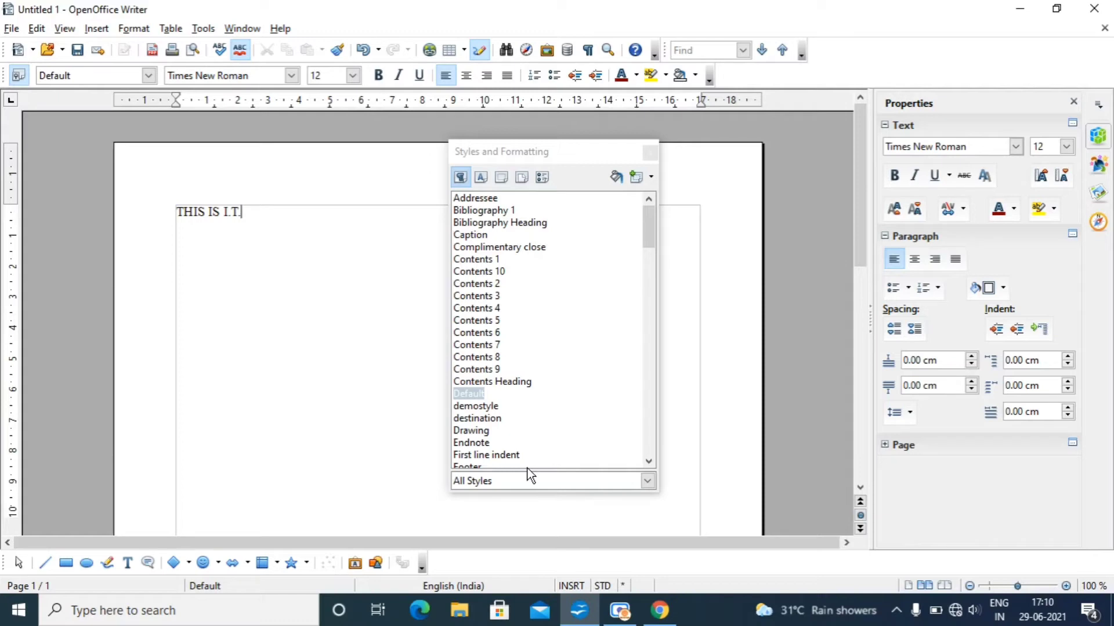
# Step: Apply demostyle to the "THIS IS I.T." paragraph and close the Styles and Formatting window
pyautogui.scroll(-6, 488, 443)
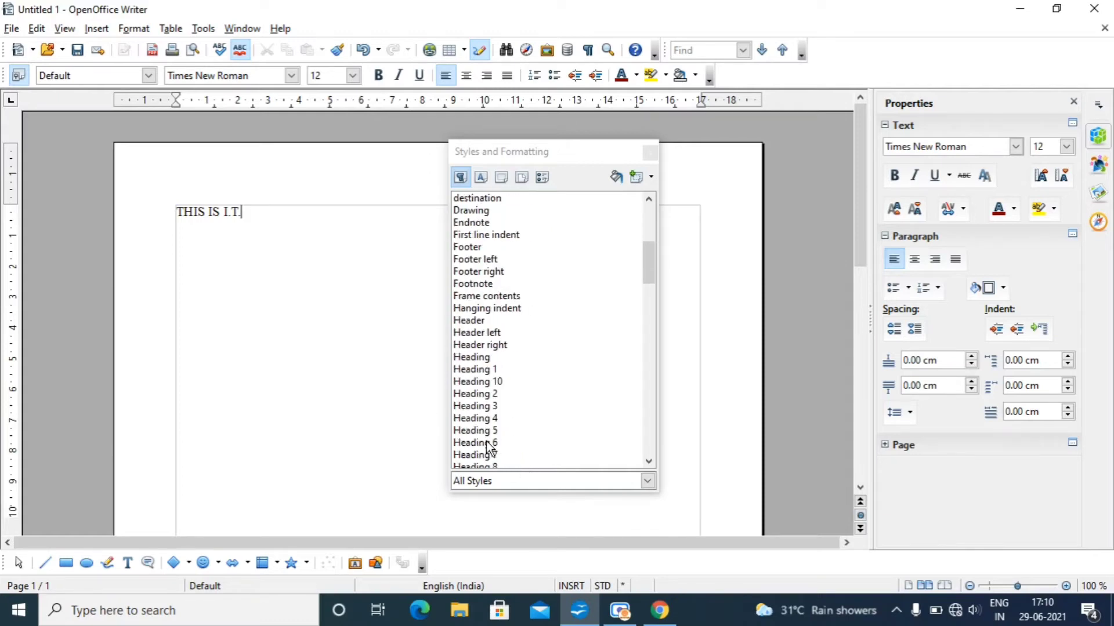
pyautogui.scroll(-15, 487, 445)
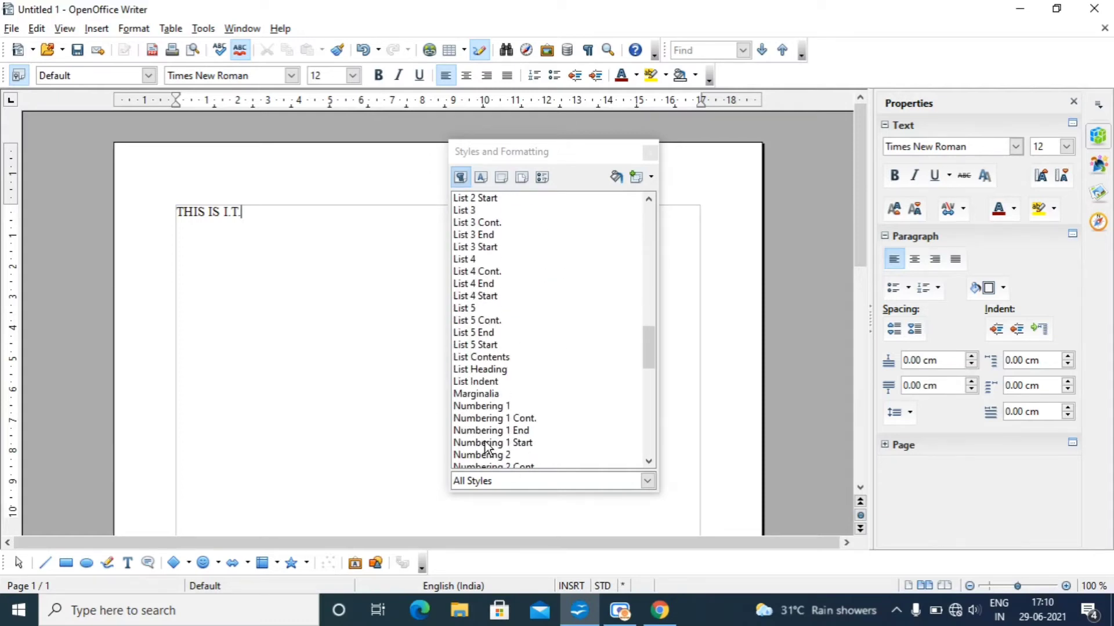
pyautogui.scroll(-14, 487, 447)
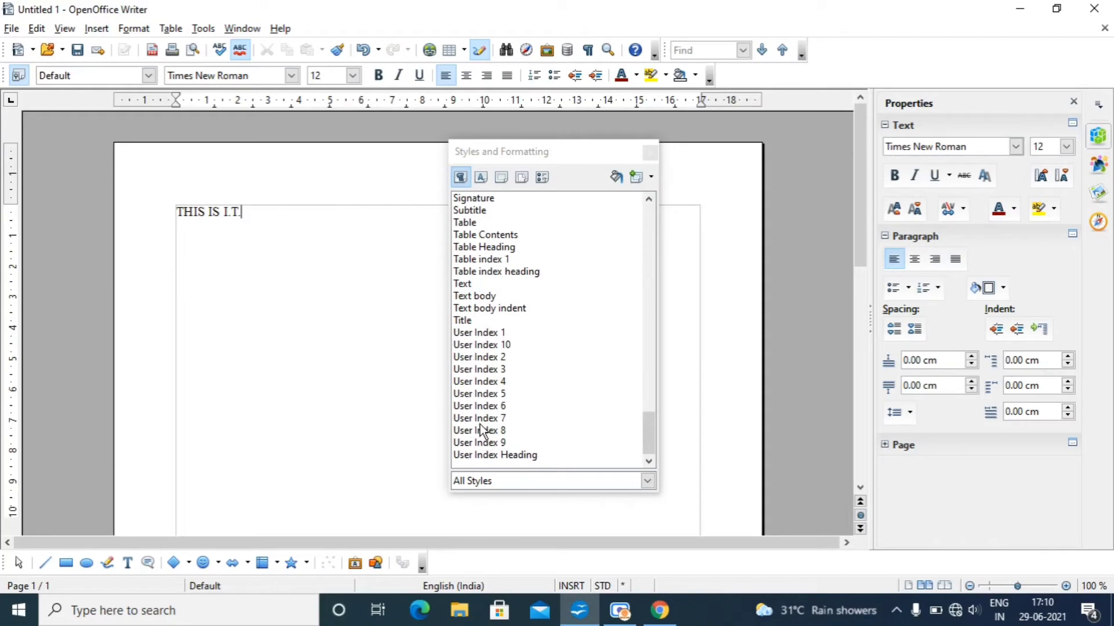
pyautogui.scroll(6, 487, 277)
pyautogui.scroll(20, 486, 277)
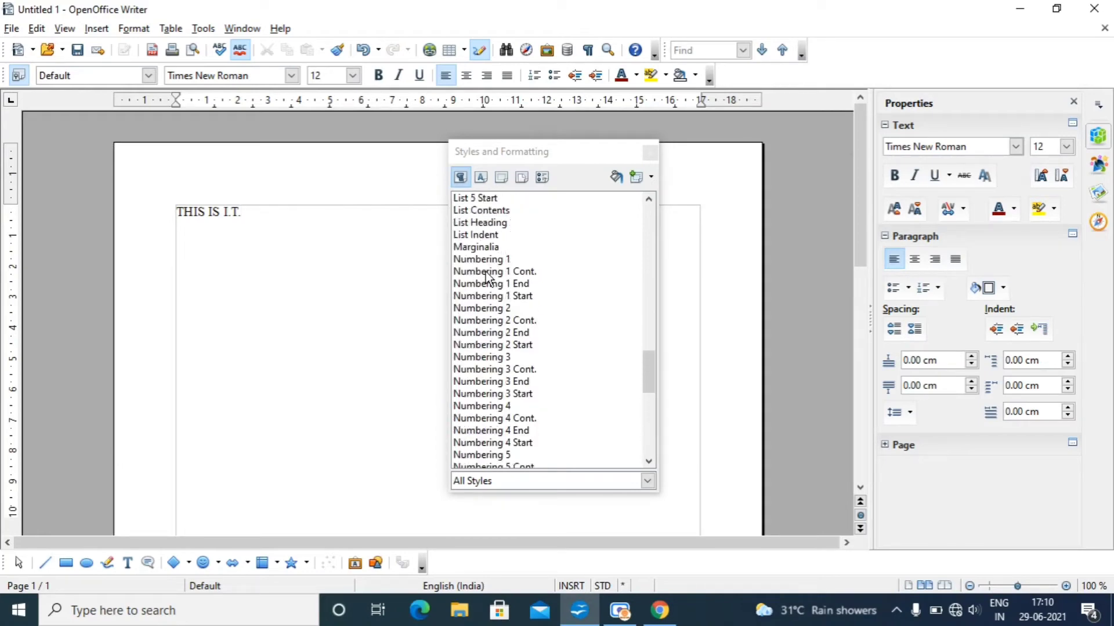
pyautogui.scroll(7, 486, 277)
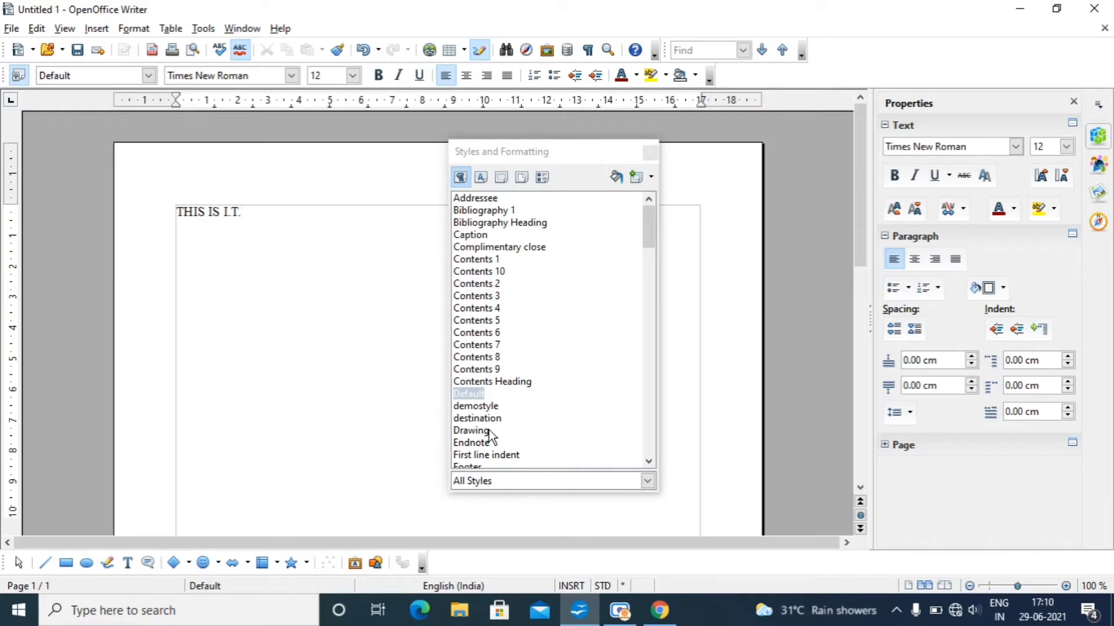
pyautogui.click(489, 406)
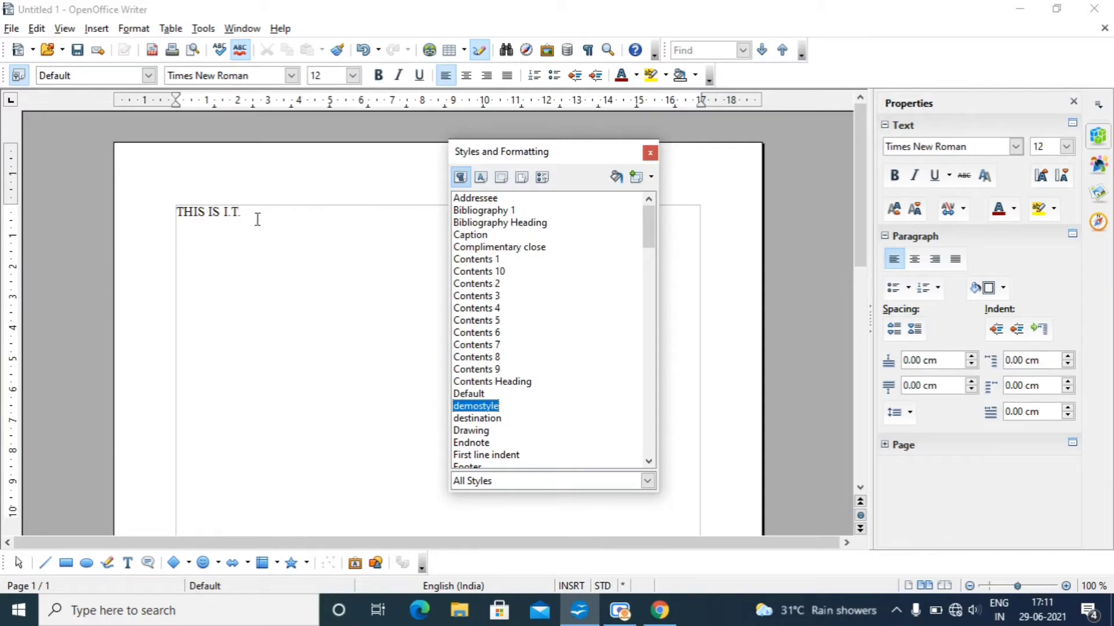
pyautogui.moveTo(255, 218); pyautogui.dragTo(233, 216)
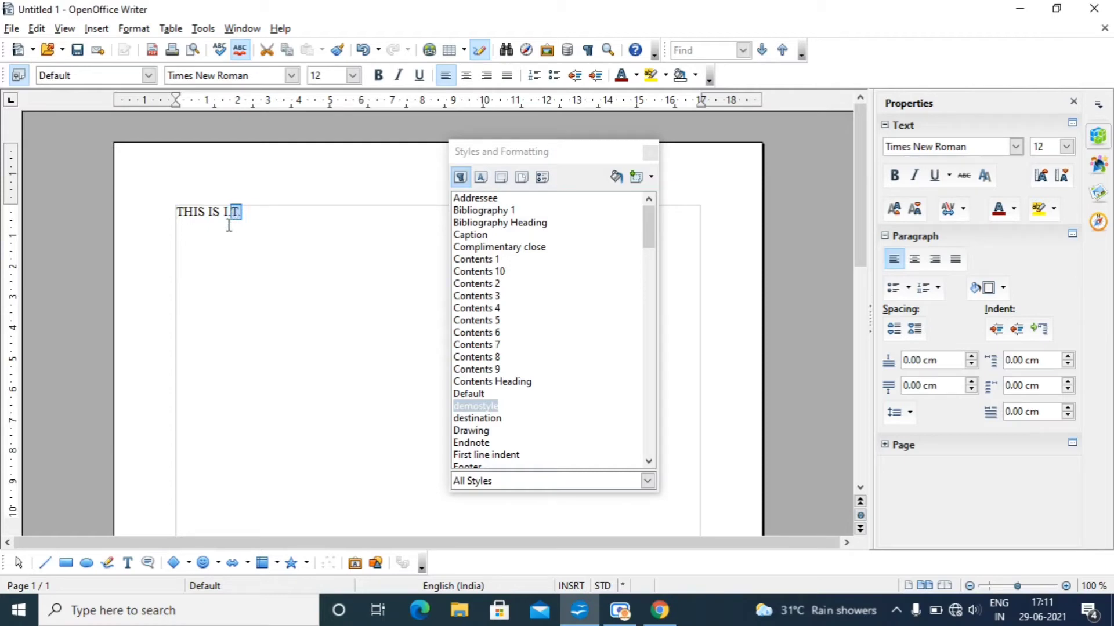
pyautogui.doubleClick(478, 405)
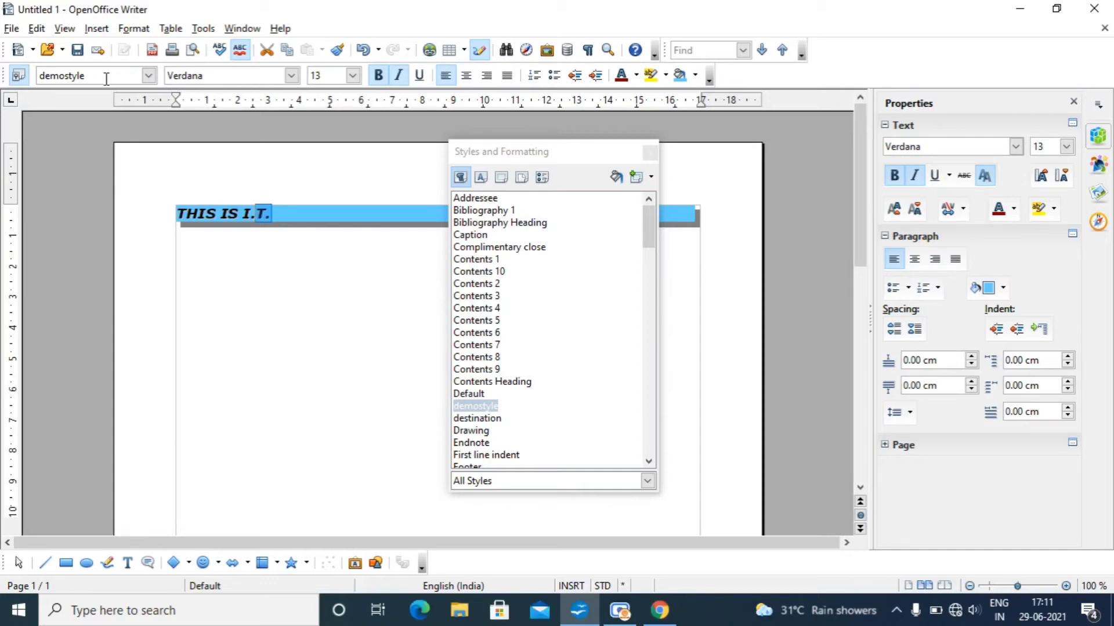
pyautogui.click(653, 153)
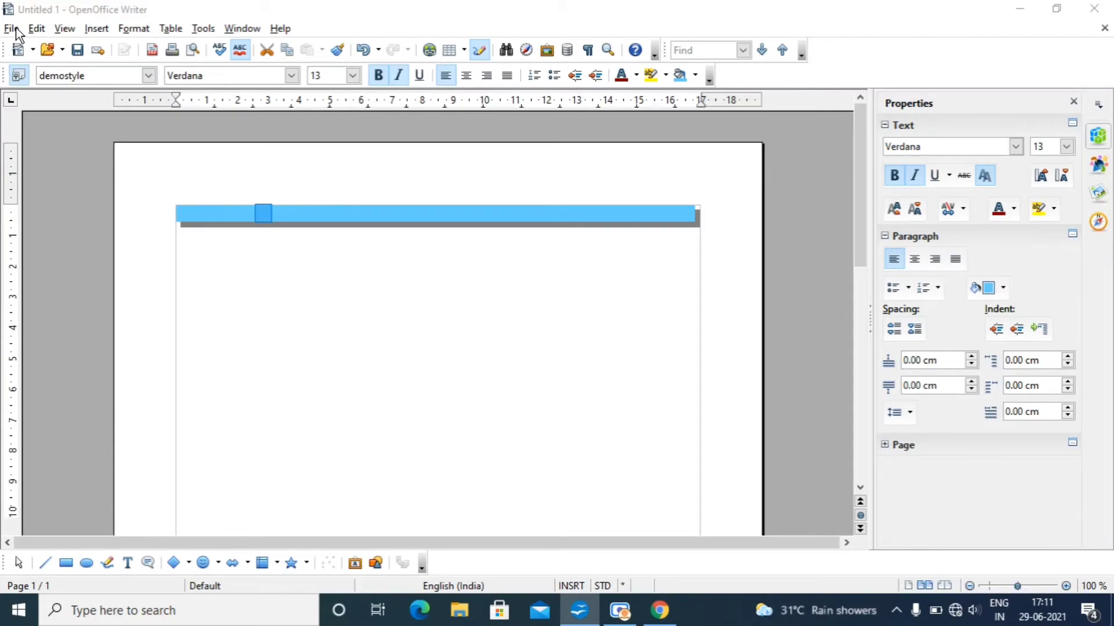
# Step: Save the styled document to the Desktop with the file name Source
pyautogui.hotkey('ctrl', 's')
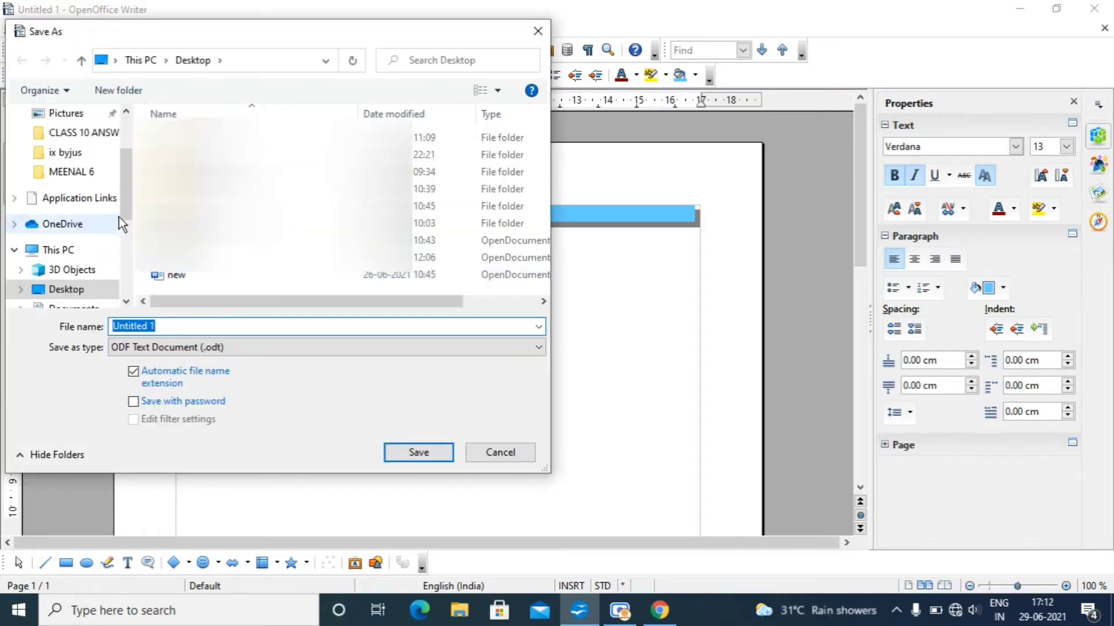
pyautogui.moveTo(124, 207); pyautogui.dragTo(123, 179)
pyautogui.scroll(2, 101, 152)
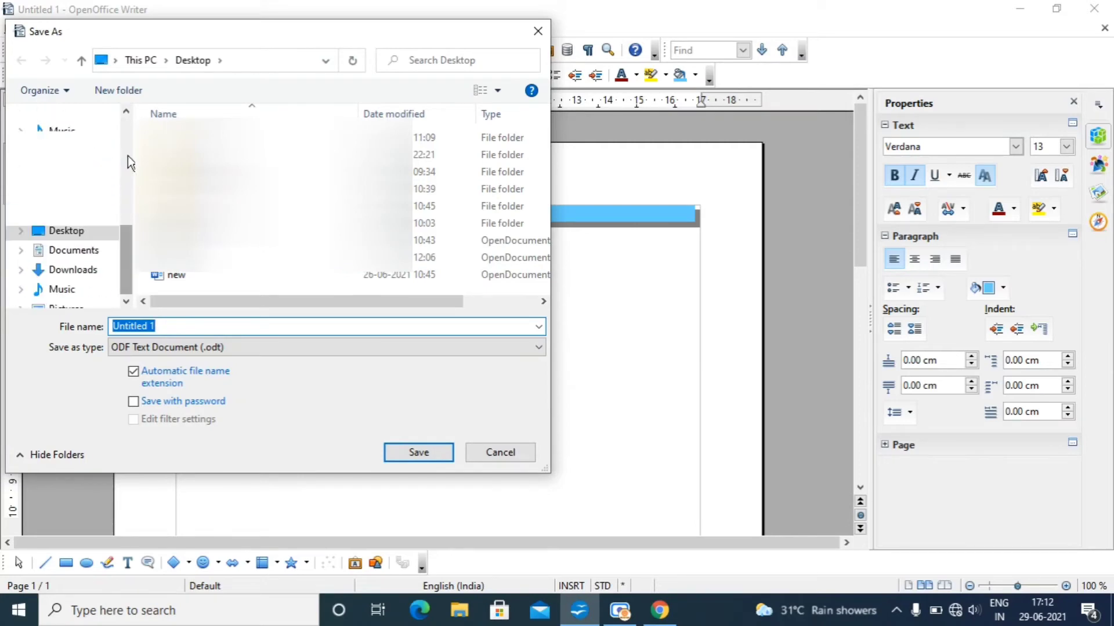
pyautogui.click(79, 149)
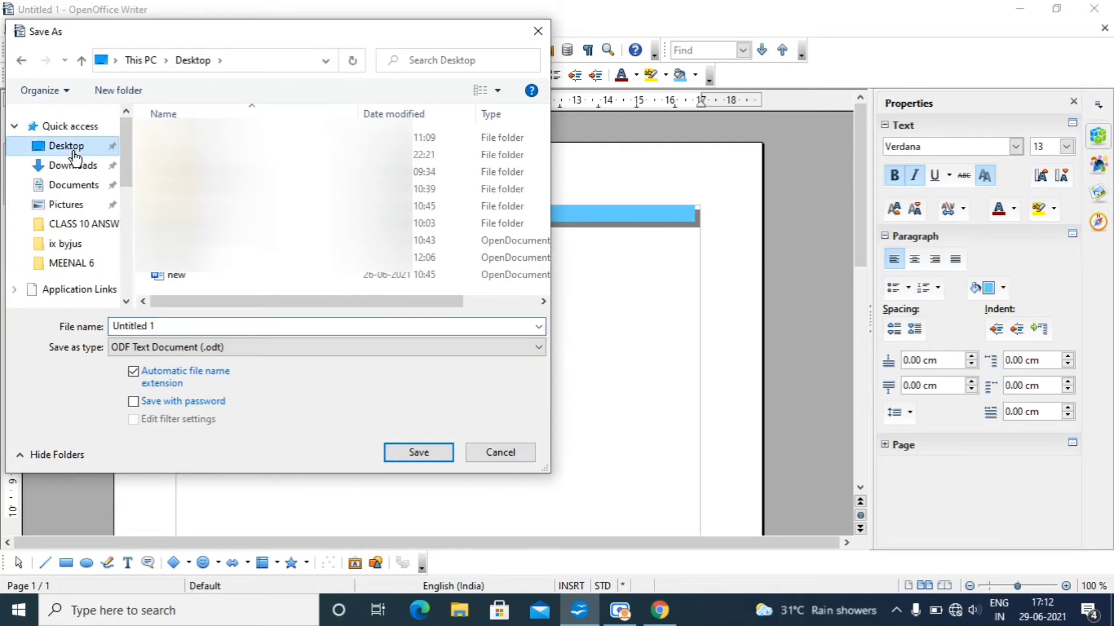
pyautogui.click(179, 323)
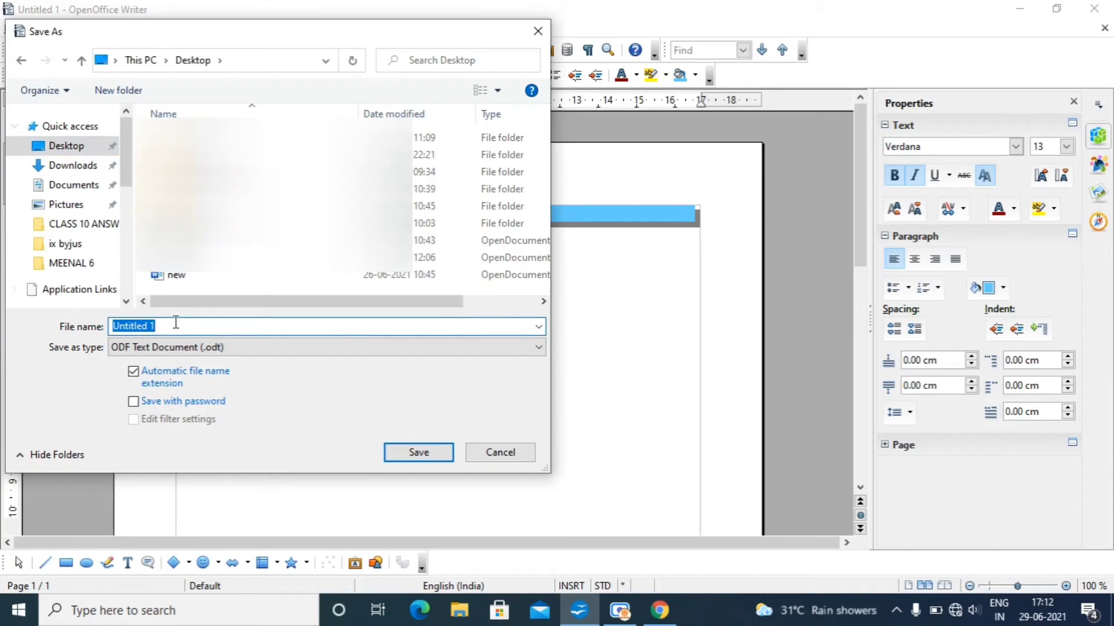
pyautogui.press('BackSpace')
pyautogui.write('Sorc')
pyautogui.press('BackSpace')
pyautogui.press('BackSpace')
pyautogui.write('urce')
pyautogui.click(416, 453)
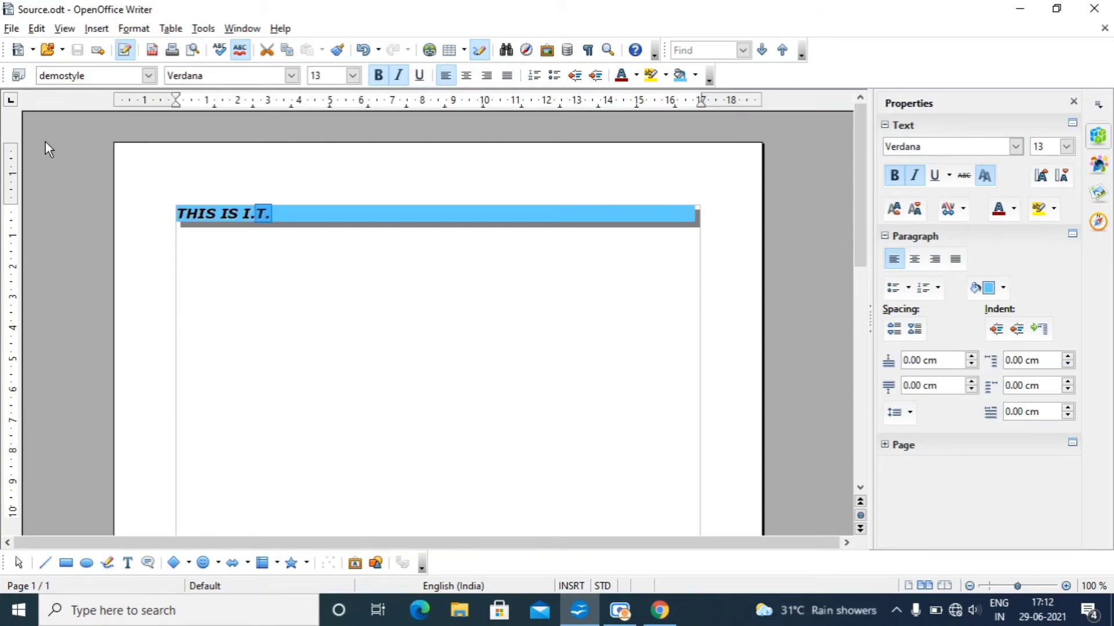
# Step: Create a new blank text document
pyautogui.click(388, 399)
pyautogui.click(3, 31)
pyautogui.moveTo(29, 50)
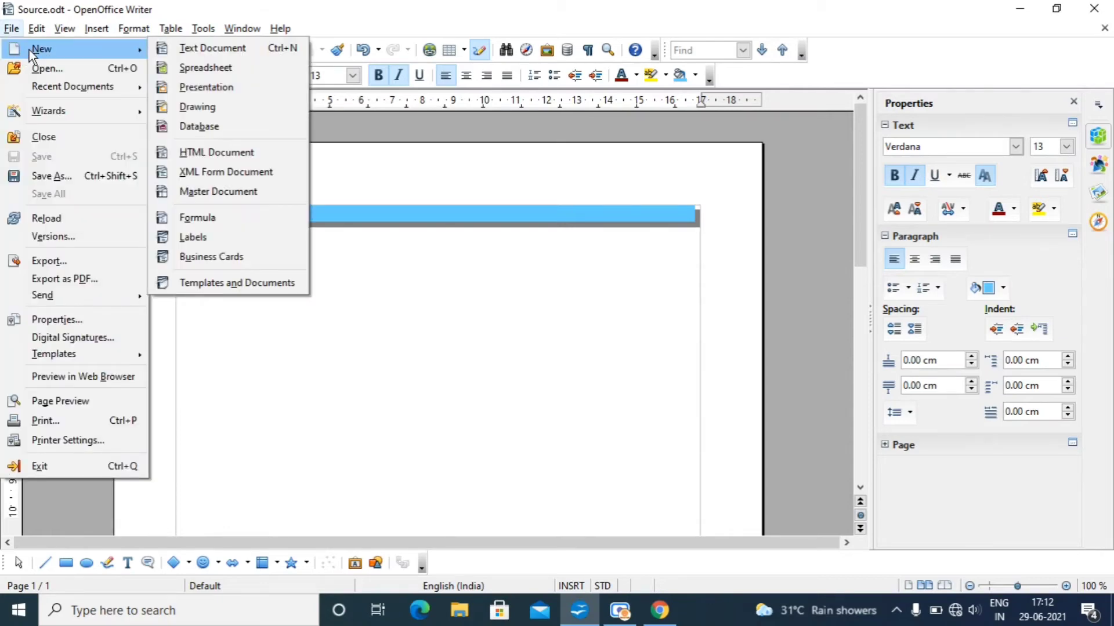
pyautogui.click(211, 47)
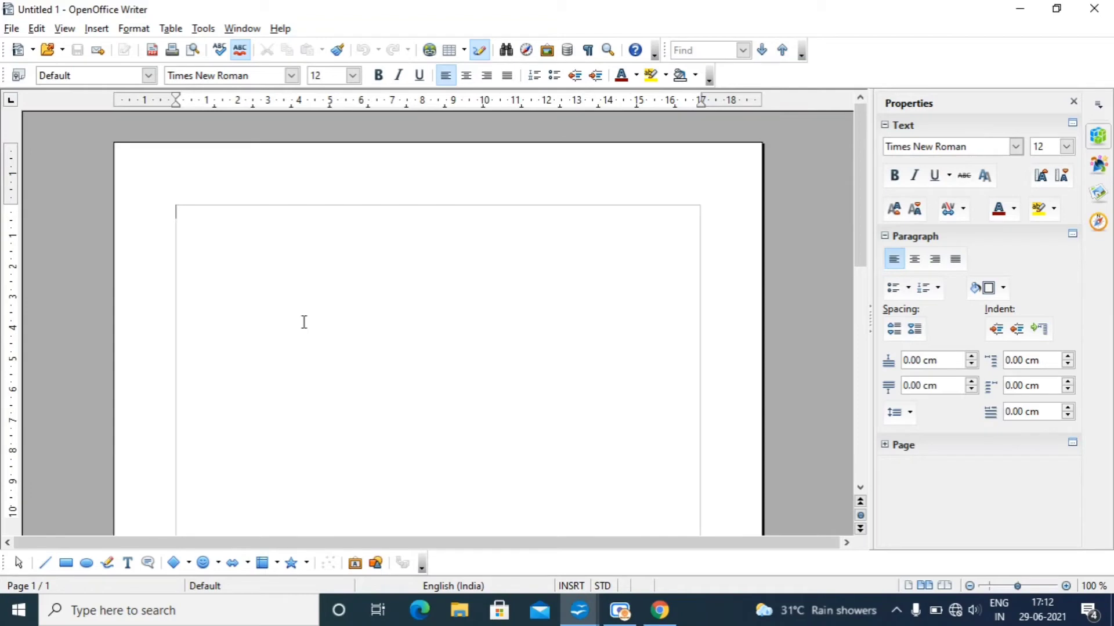
pyautogui.hotkey('ctrl', 'p')
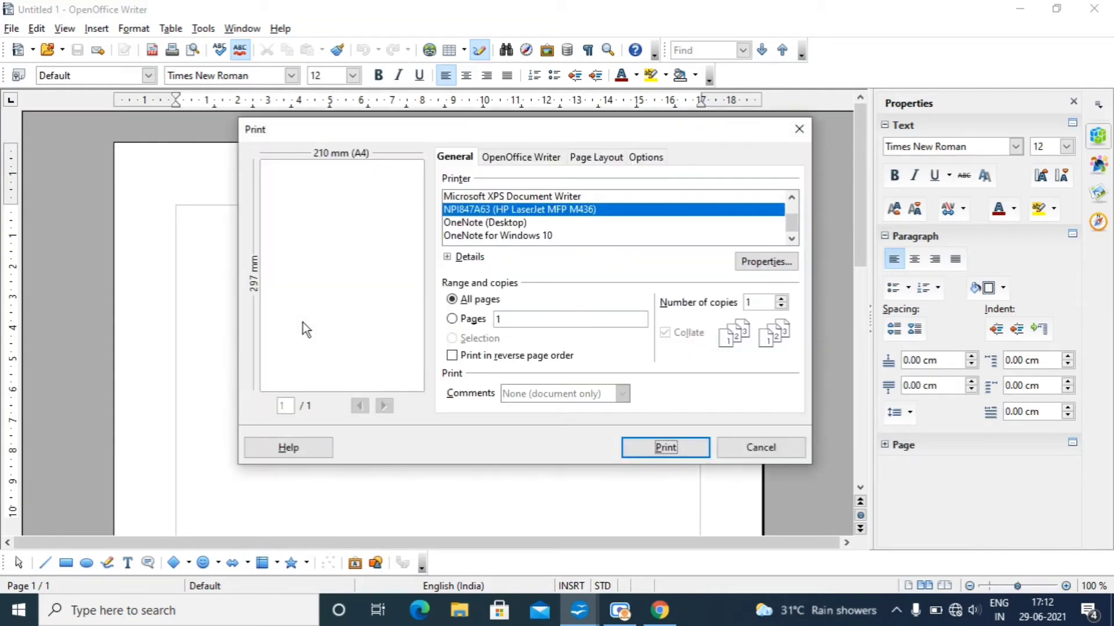
pyautogui.click(803, 134)
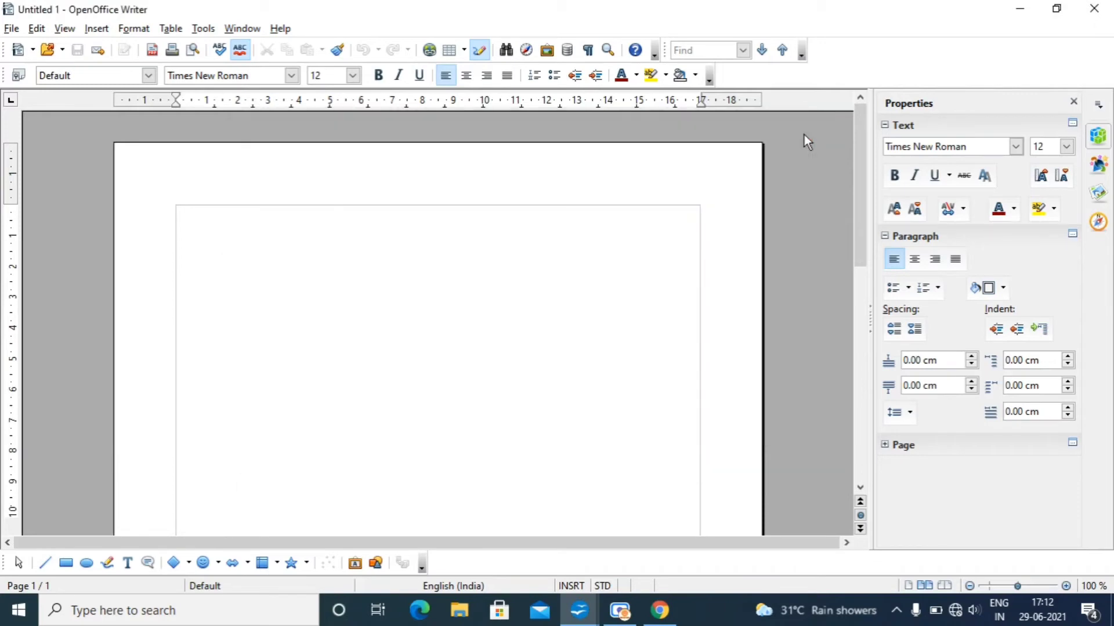
# Step: Save the new blank document to the Desktop with the file name destination
pyautogui.hotkey('ctrl', 's')
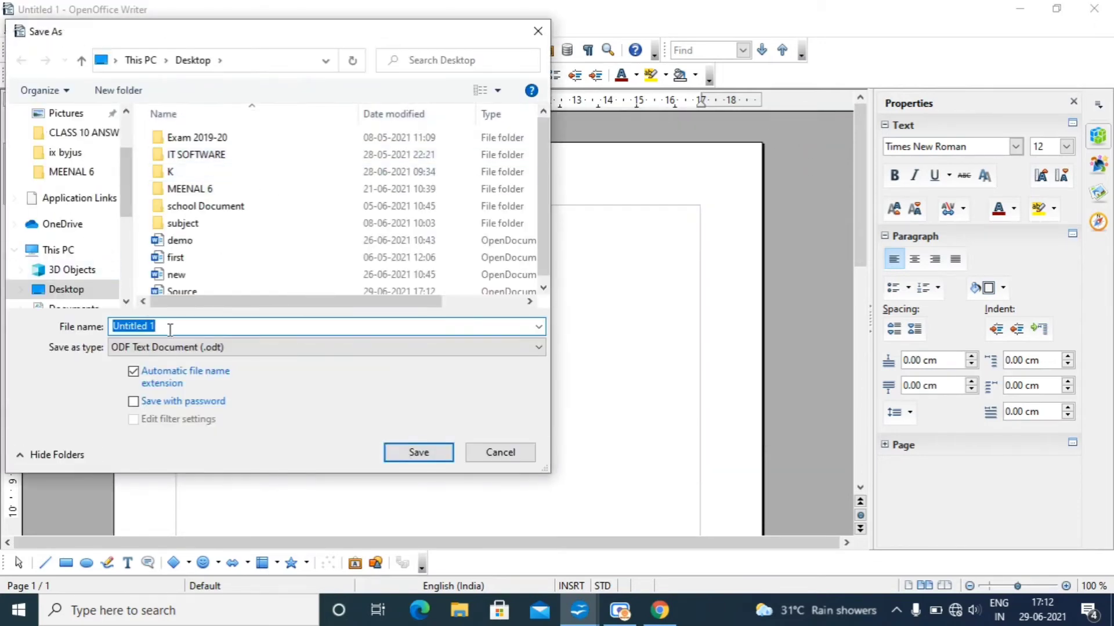
pyautogui.write('des')
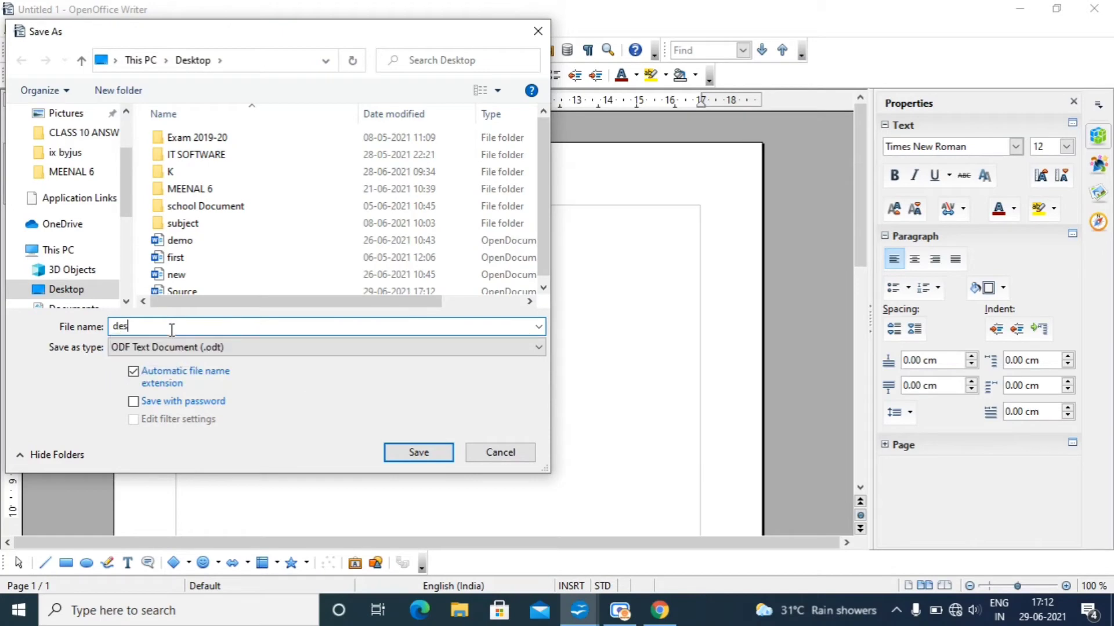
pyautogui.write('tination')
pyautogui.click(402, 459)
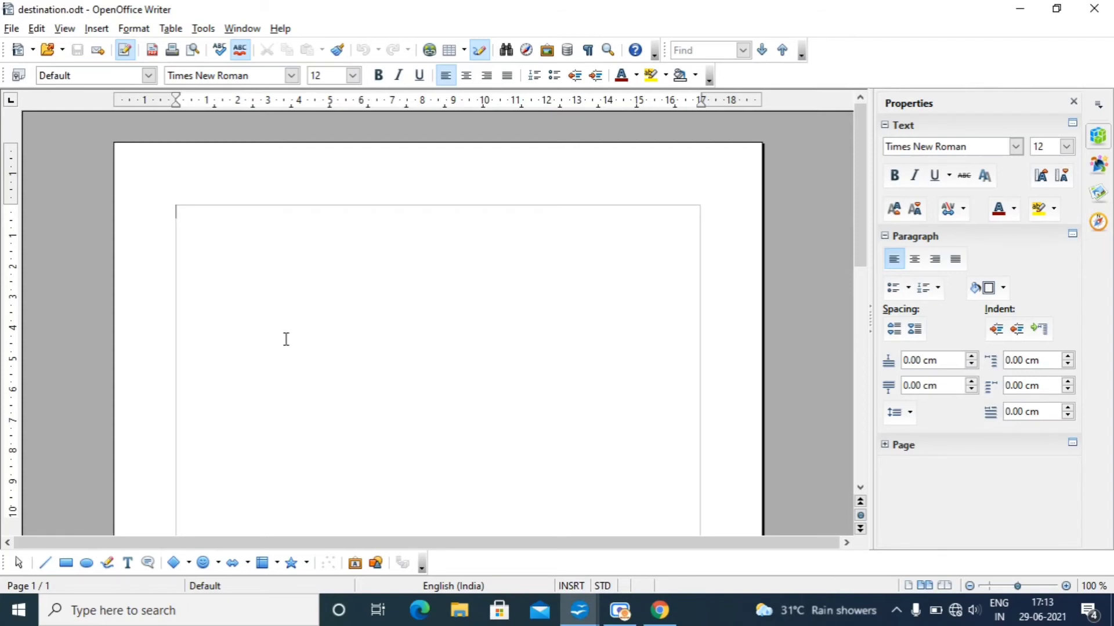
# Step: Enter the text "THIS IS IT" in the destination document and select the word IT
pyautogui.write('THIS I')
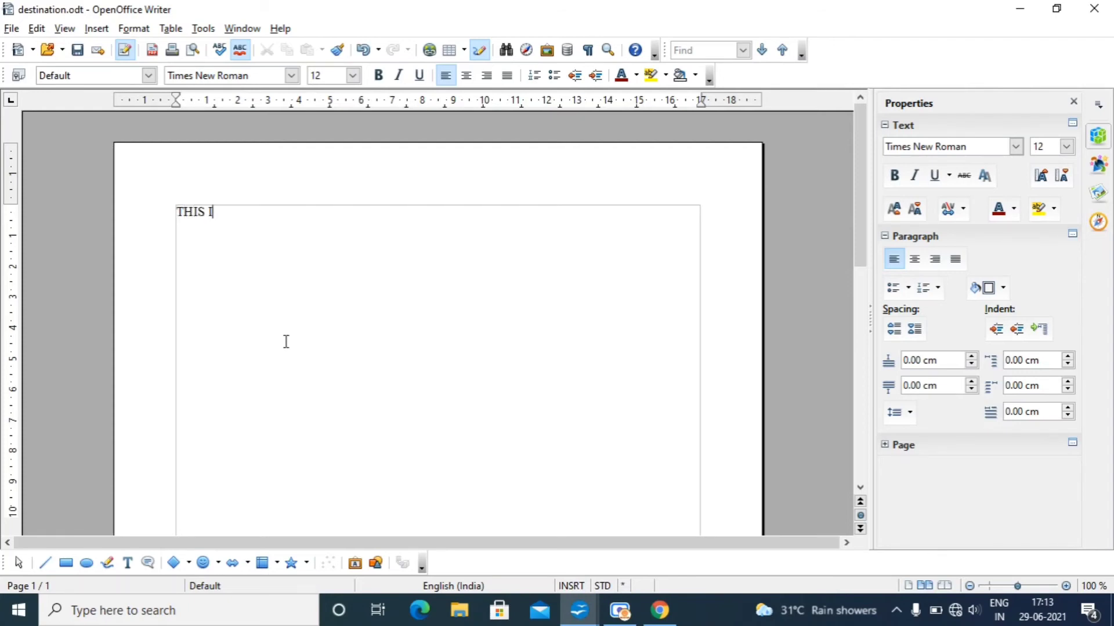
pyautogui.write('S IT')
pyautogui.moveTo(224, 212); pyautogui.dragTo(242, 217)
# Step: List all paragraph styles in Styles and Formatting, check whether demostyle is among them, and close the window
pyautogui.click(148, 79)
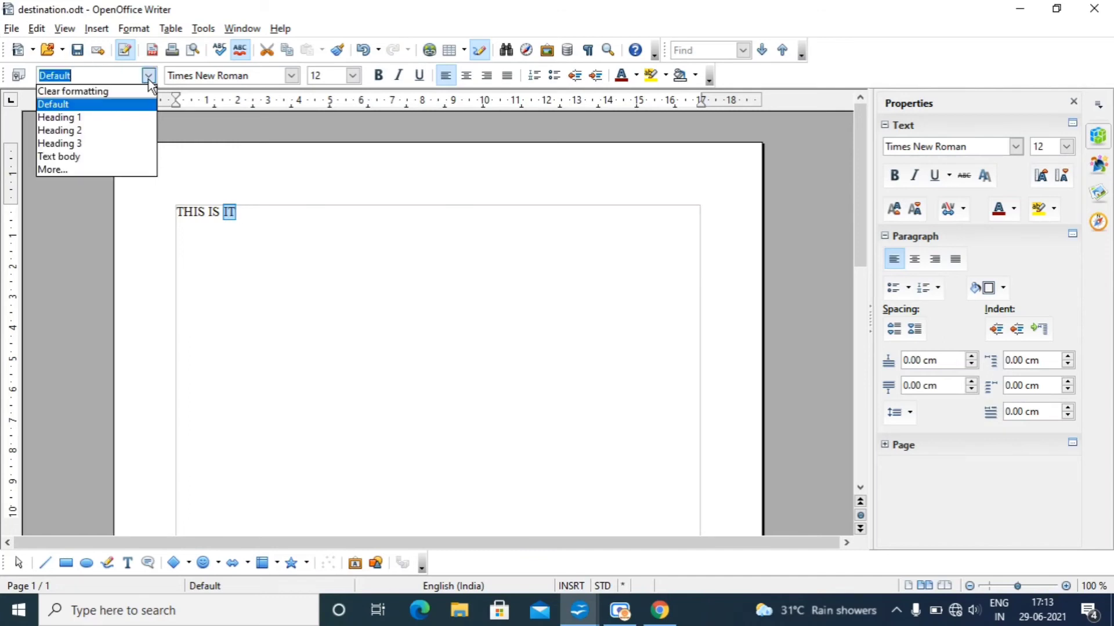
pyautogui.click(56, 168)
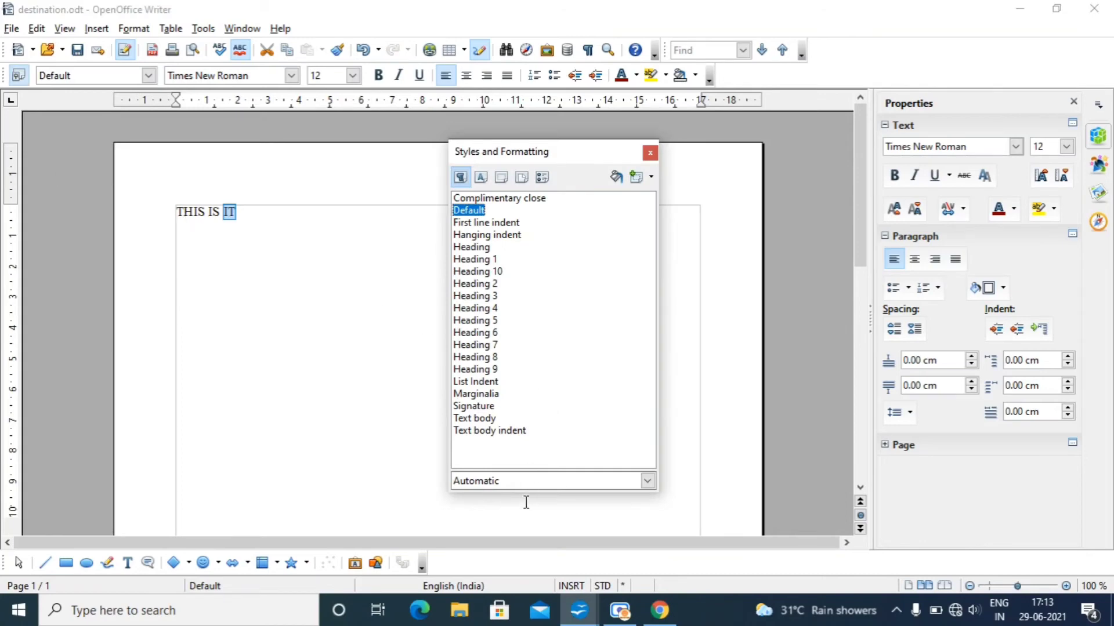
pyautogui.click(530, 483)
pyautogui.click(501, 334)
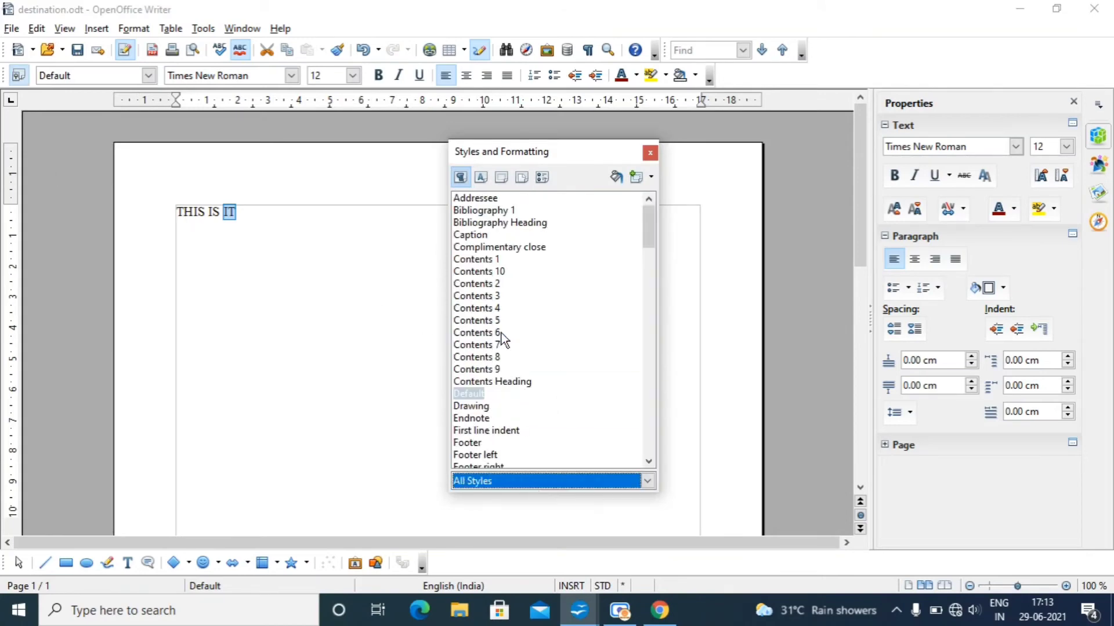
pyautogui.scroll(-1, 514, 387)
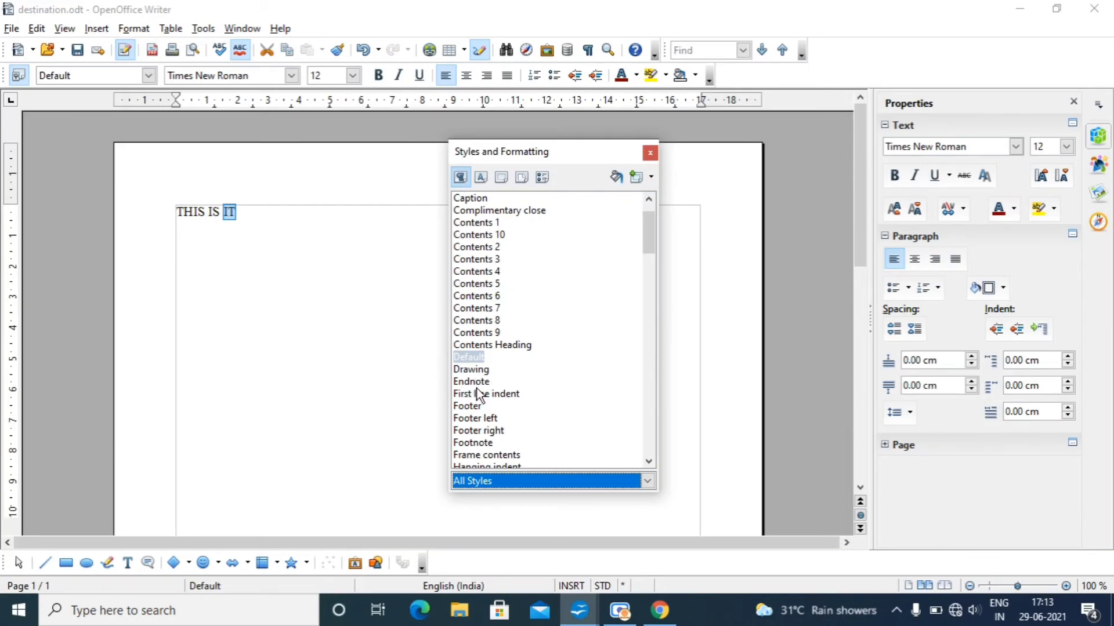
pyautogui.click(651, 154)
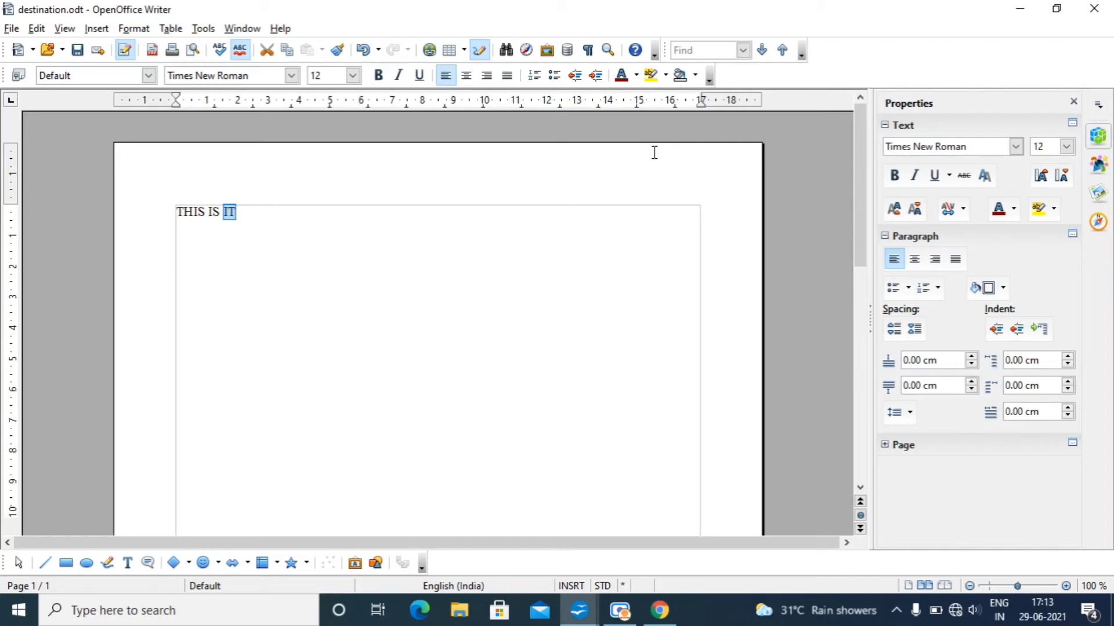
pyautogui.click(382, 405)
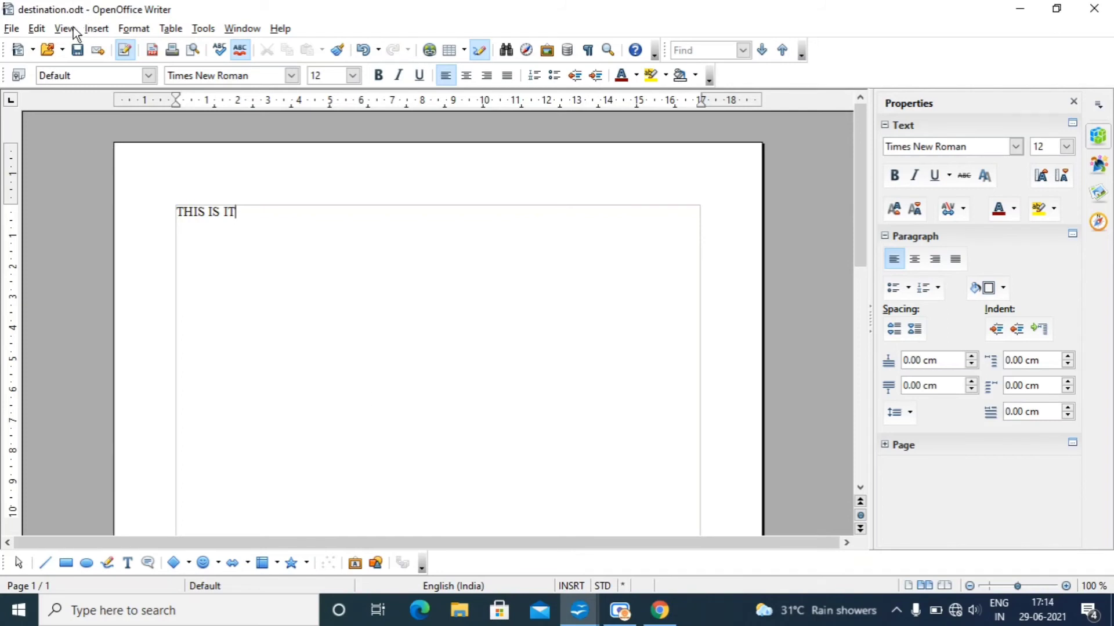
# Step: Open the template organizer and switch its Templates list to Documents
pyautogui.click(13, 30)
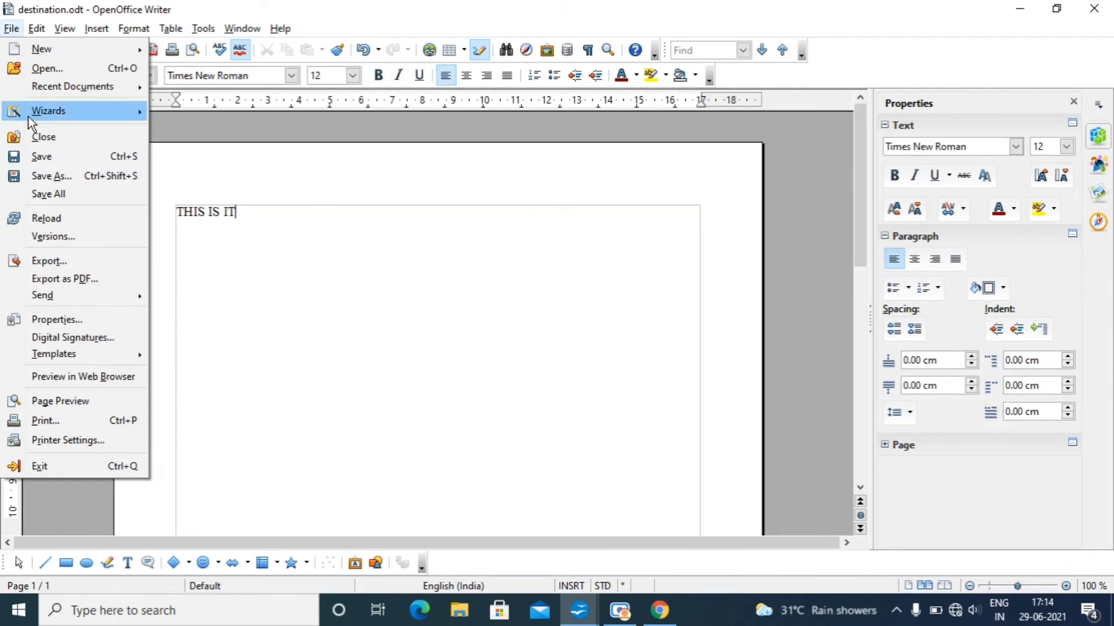
pyautogui.moveTo(51, 353)
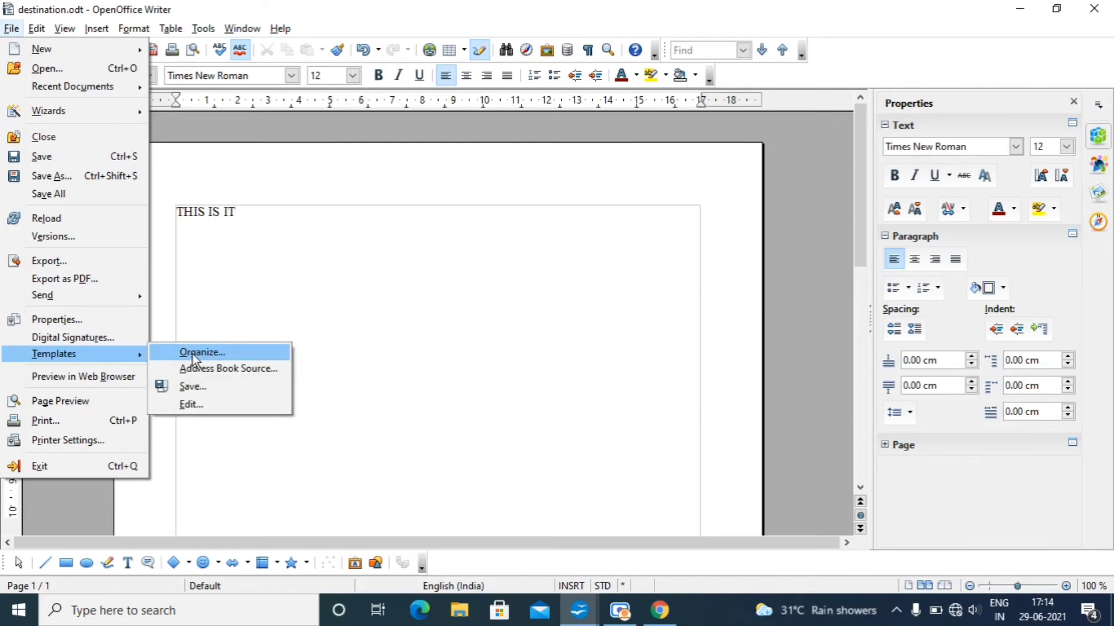
pyautogui.click(194, 353)
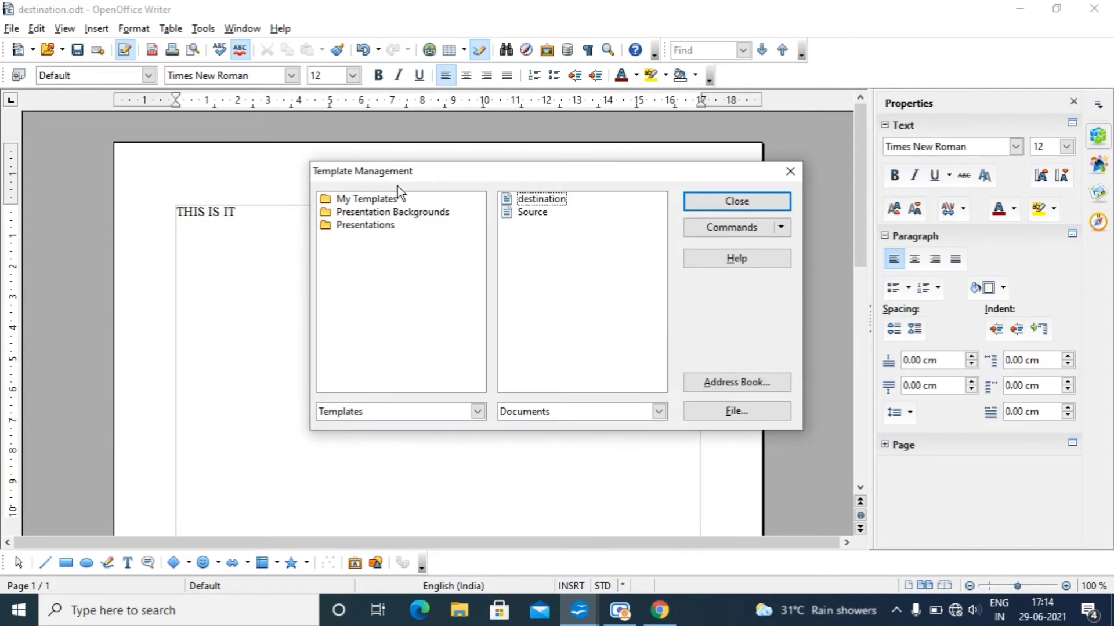
pyautogui.click(477, 412)
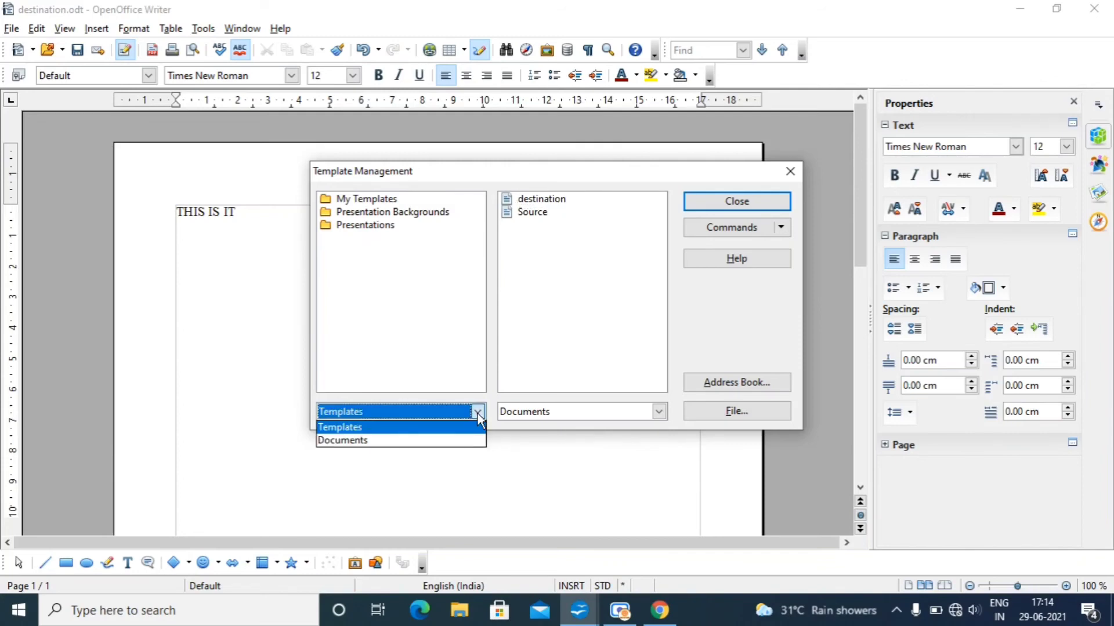
pyautogui.click(419, 441)
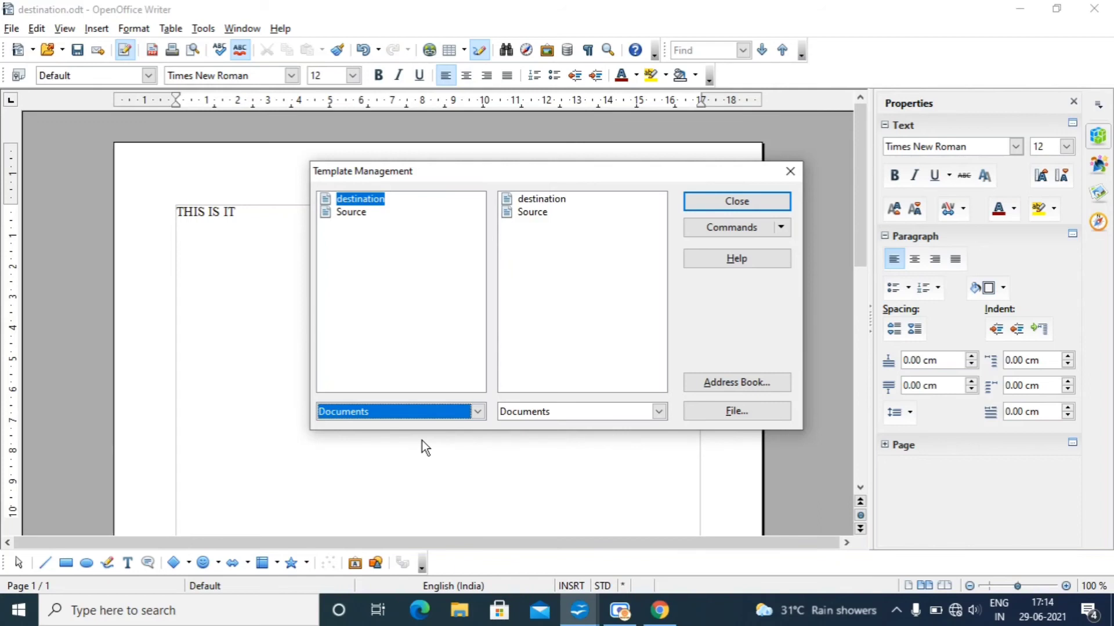
# Step: Expand the Styles entries of both the destination and Source documents in Template Management
pyautogui.click(532, 214)
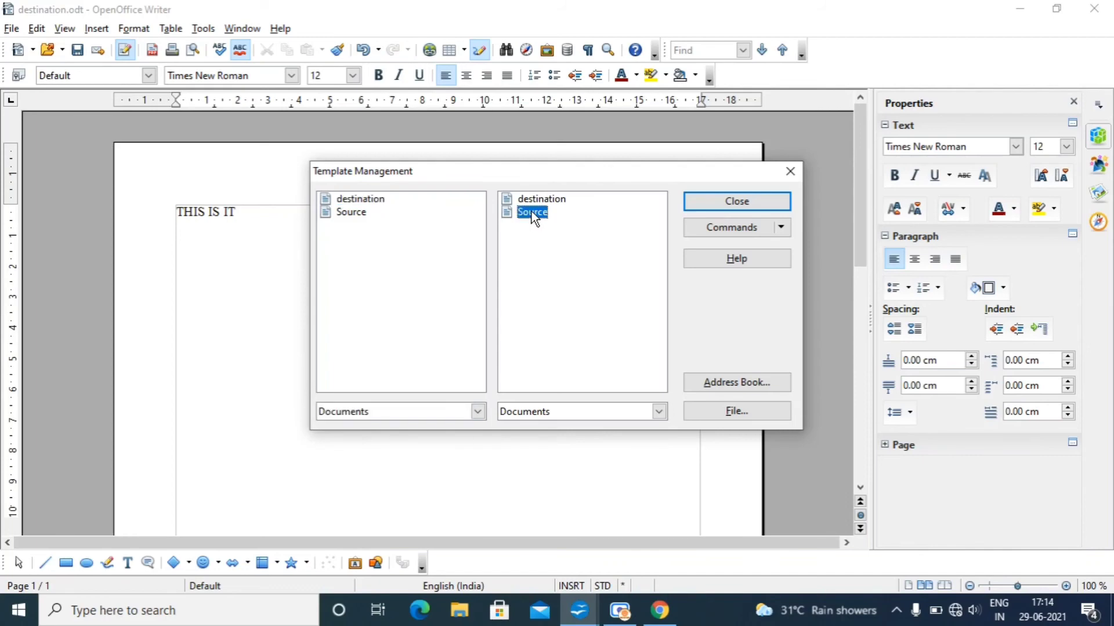
pyautogui.doubleClick(531, 198)
pyautogui.doubleClick(531, 213)
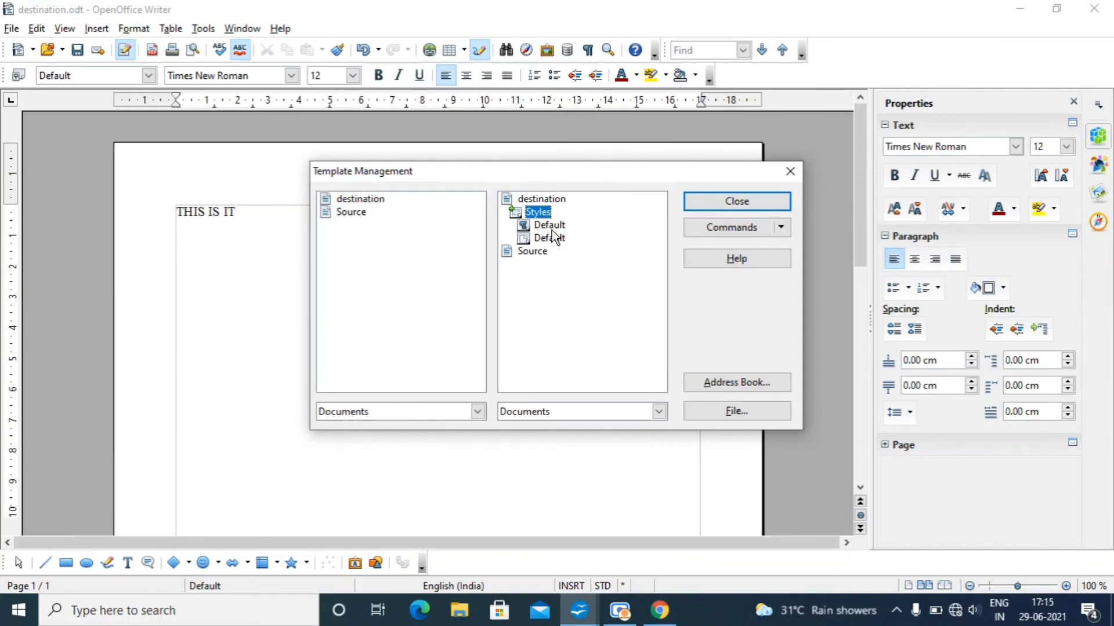
pyautogui.doubleClick(532, 252)
pyautogui.doubleClick(534, 265)
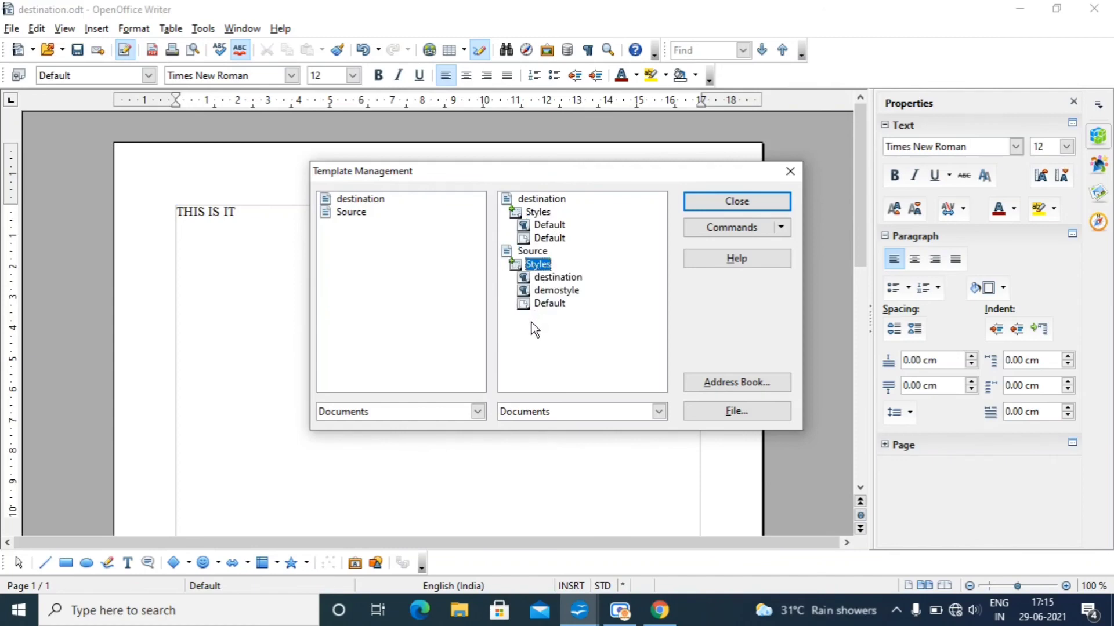
# Step: Move demostyle from the Source document's styles into the destination document's styles and close Template Management
pyautogui.click(560, 291)
pyautogui.moveTo(560, 293); pyautogui.dragTo(562, 226)
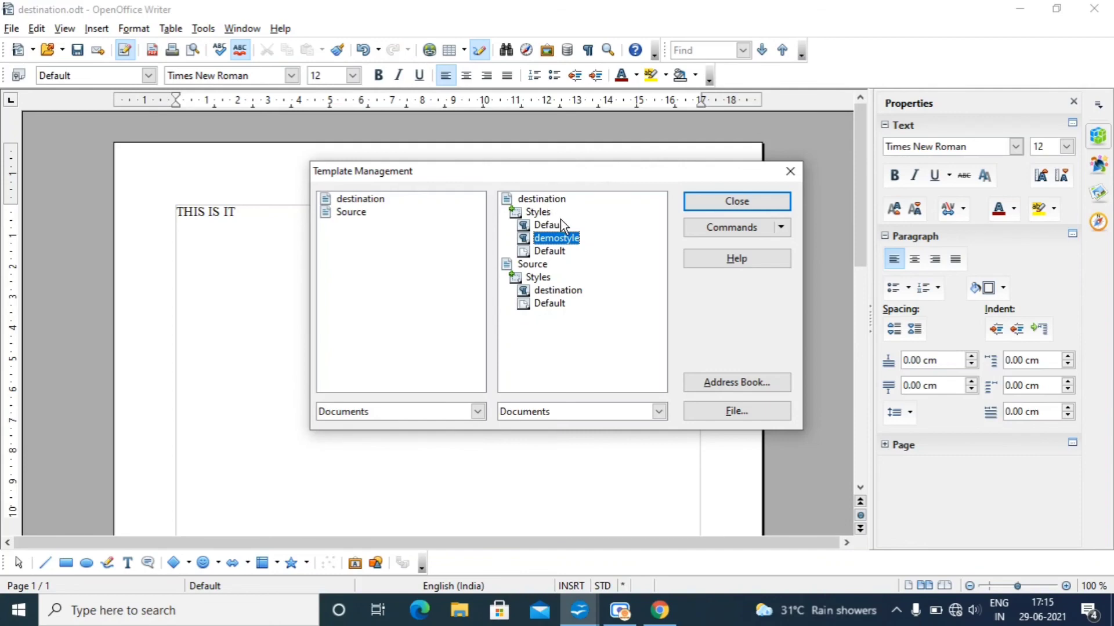
pyautogui.click(726, 200)
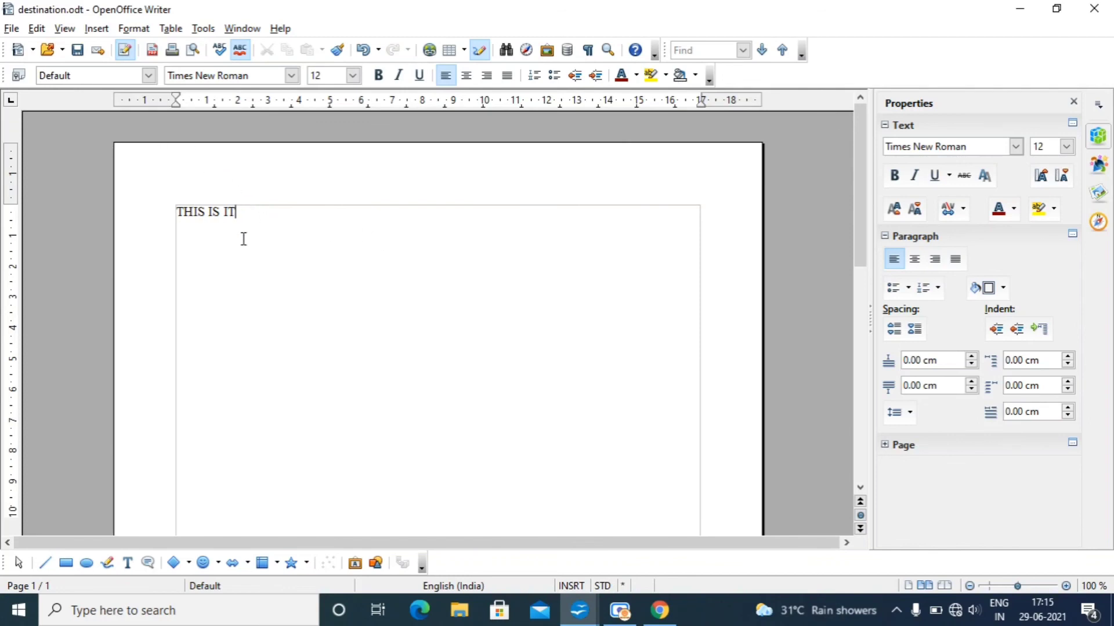
# Step: Apply the demostyle paragraph style to the "THIS IS IT" line in the destination document
pyautogui.moveTo(244, 212); pyautogui.dragTo(225, 212)
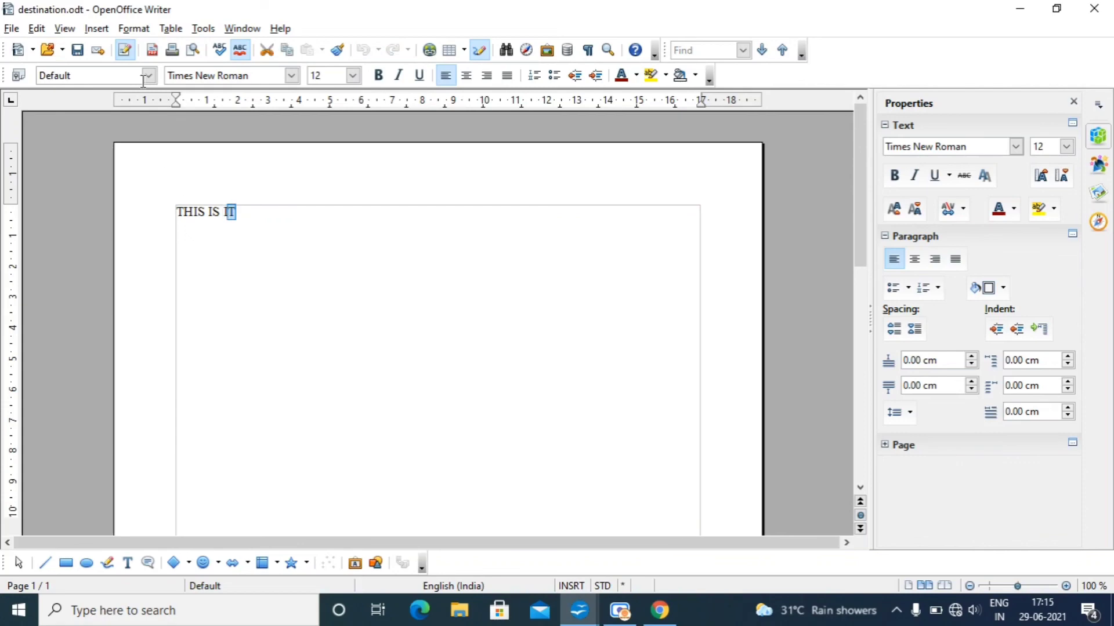
pyautogui.click(133, 29)
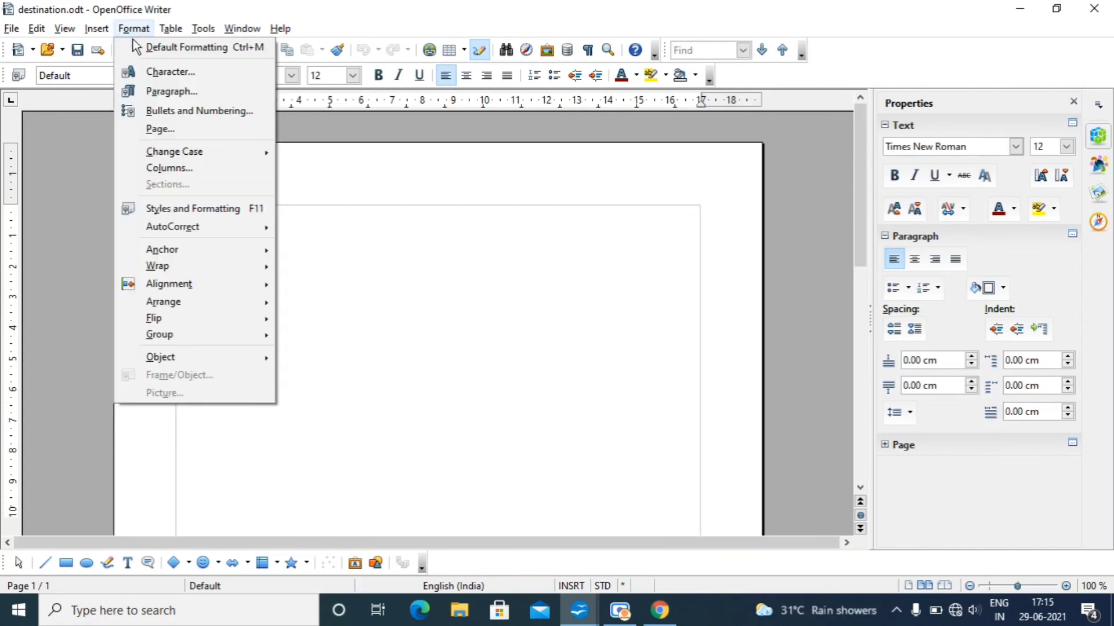
pyautogui.click(185, 207)
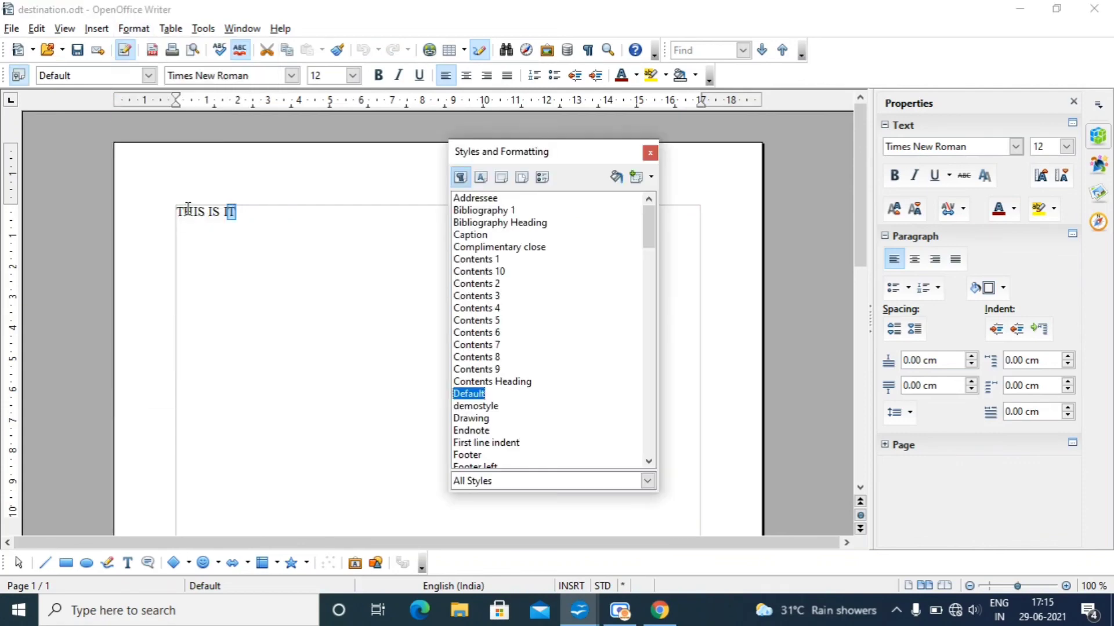
pyautogui.doubleClick(481, 407)
pyautogui.click(359, 354)
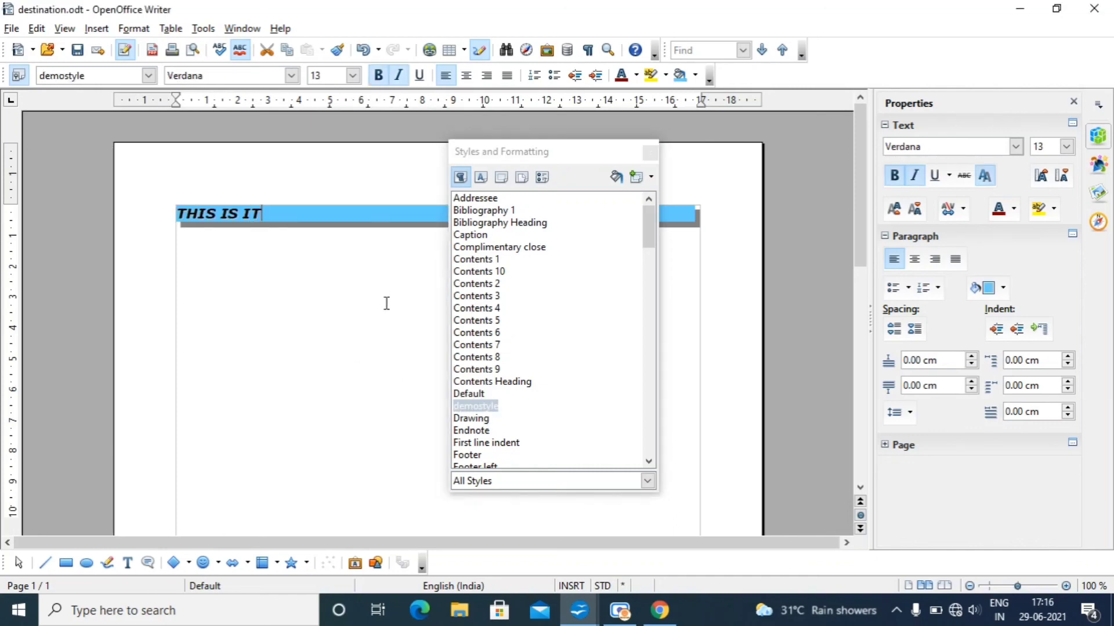